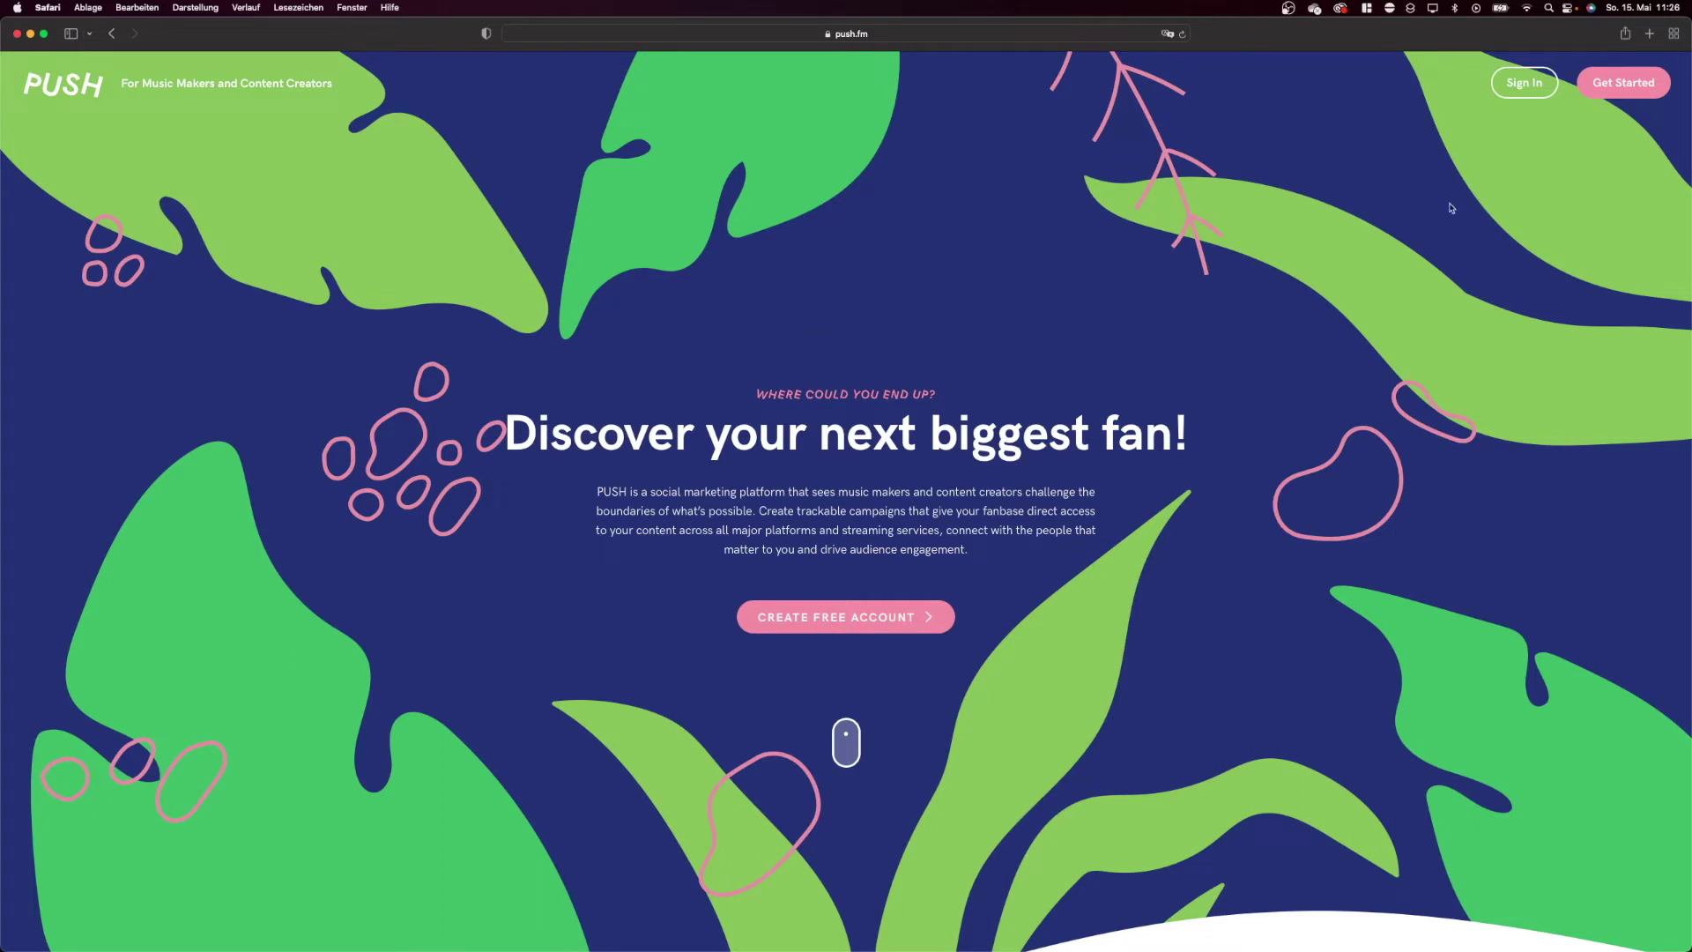
- Enter the PUSH account and start creating a new Pre-save campaign
click(1633, 95)
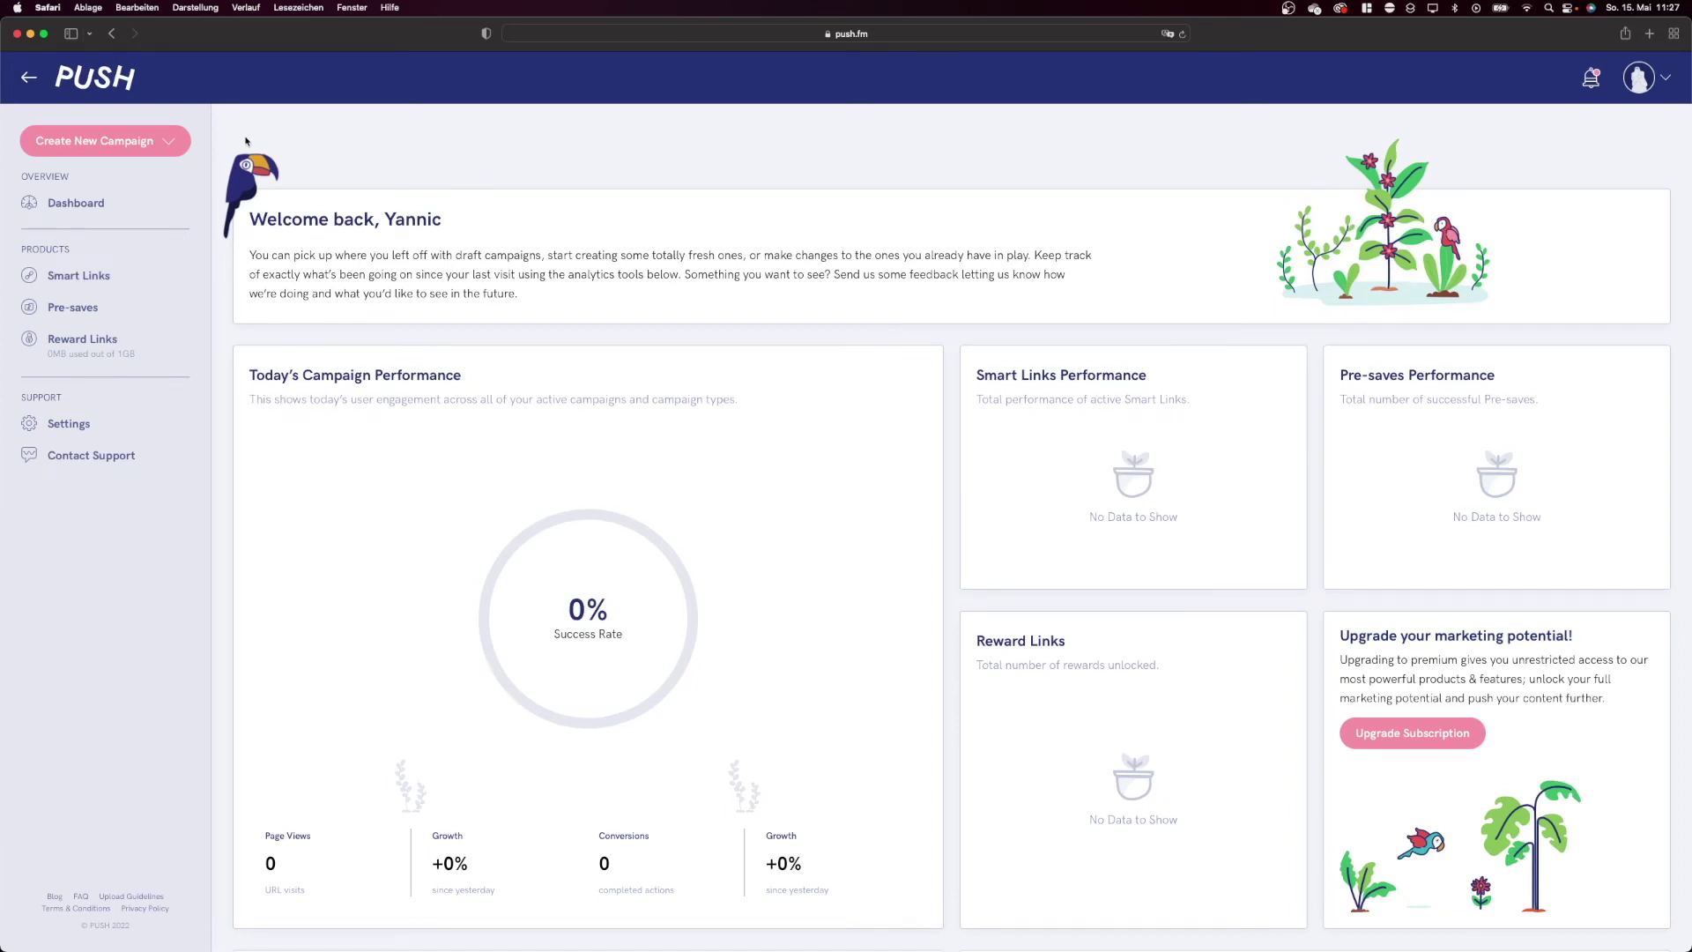
click(173, 145)
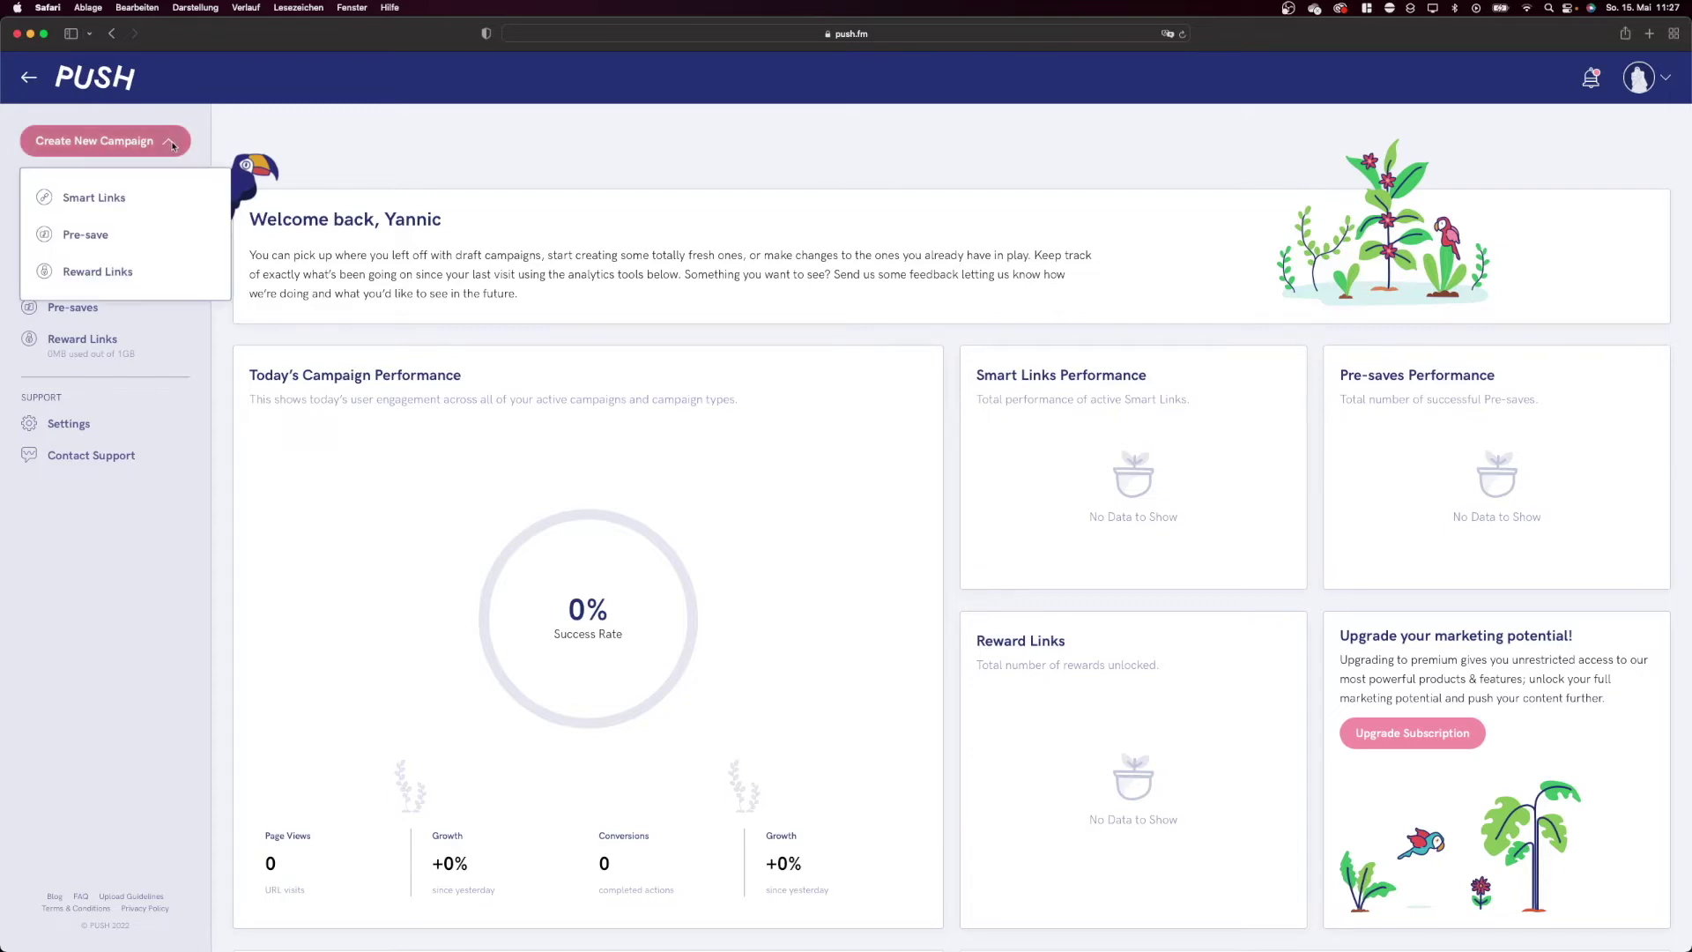
click(171, 240)
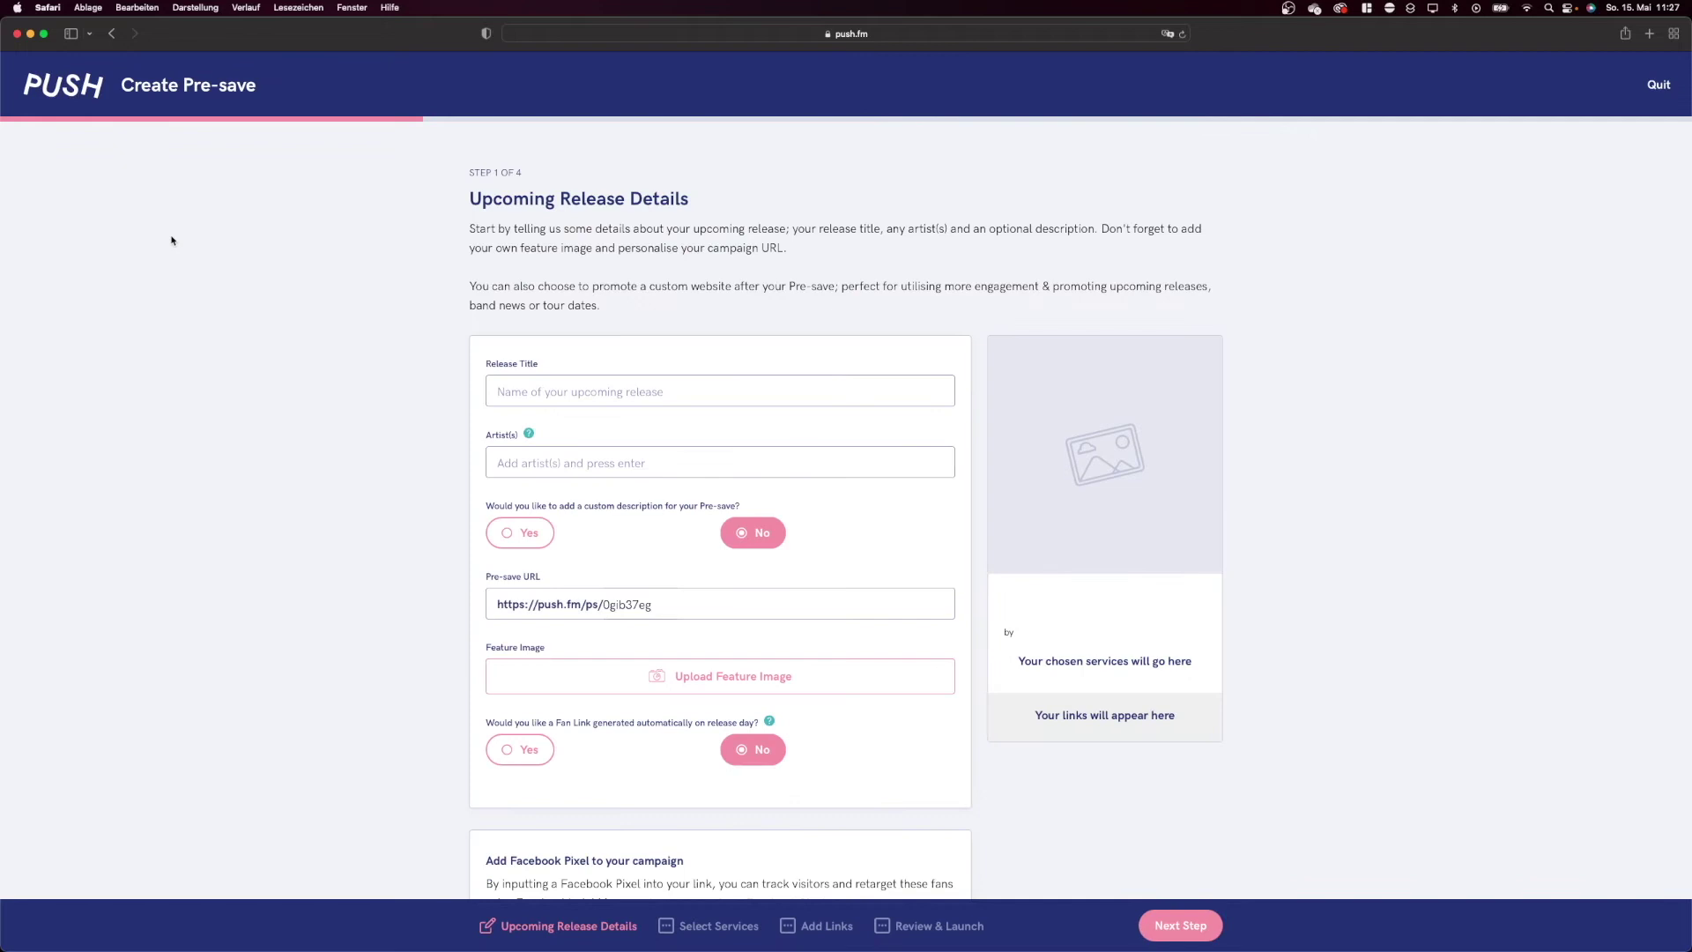
- Enter "Songtitel" as the release title and "Artist" as the artist
click(594, 385)
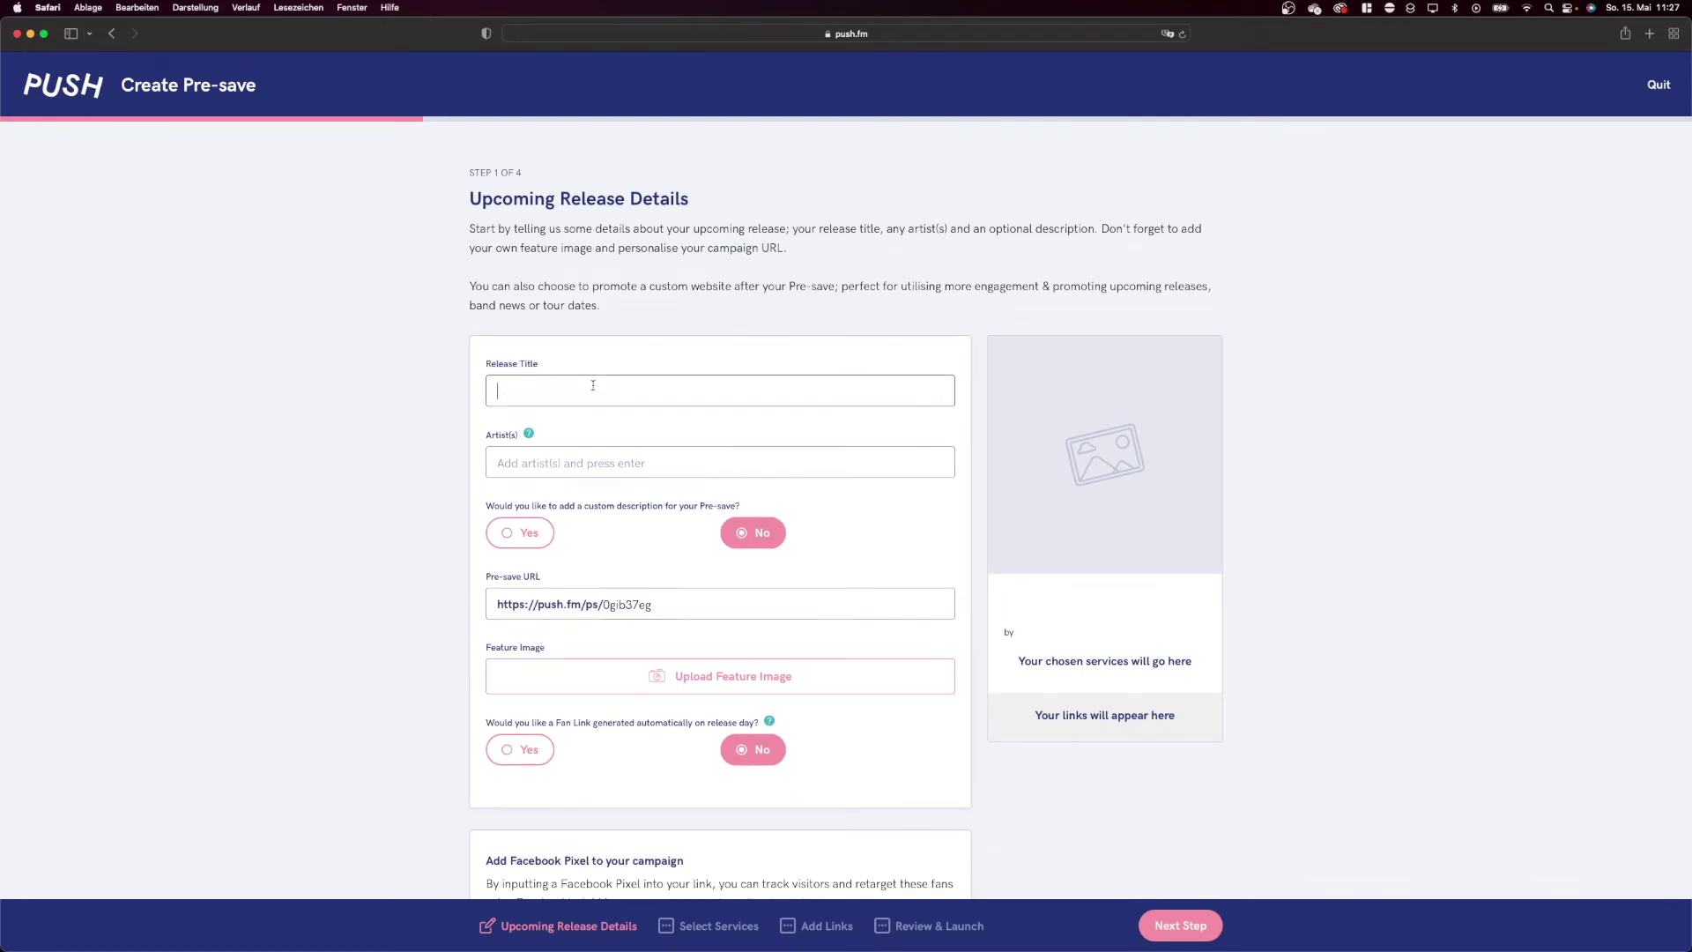
text(Songtitel)
click(498, 461)
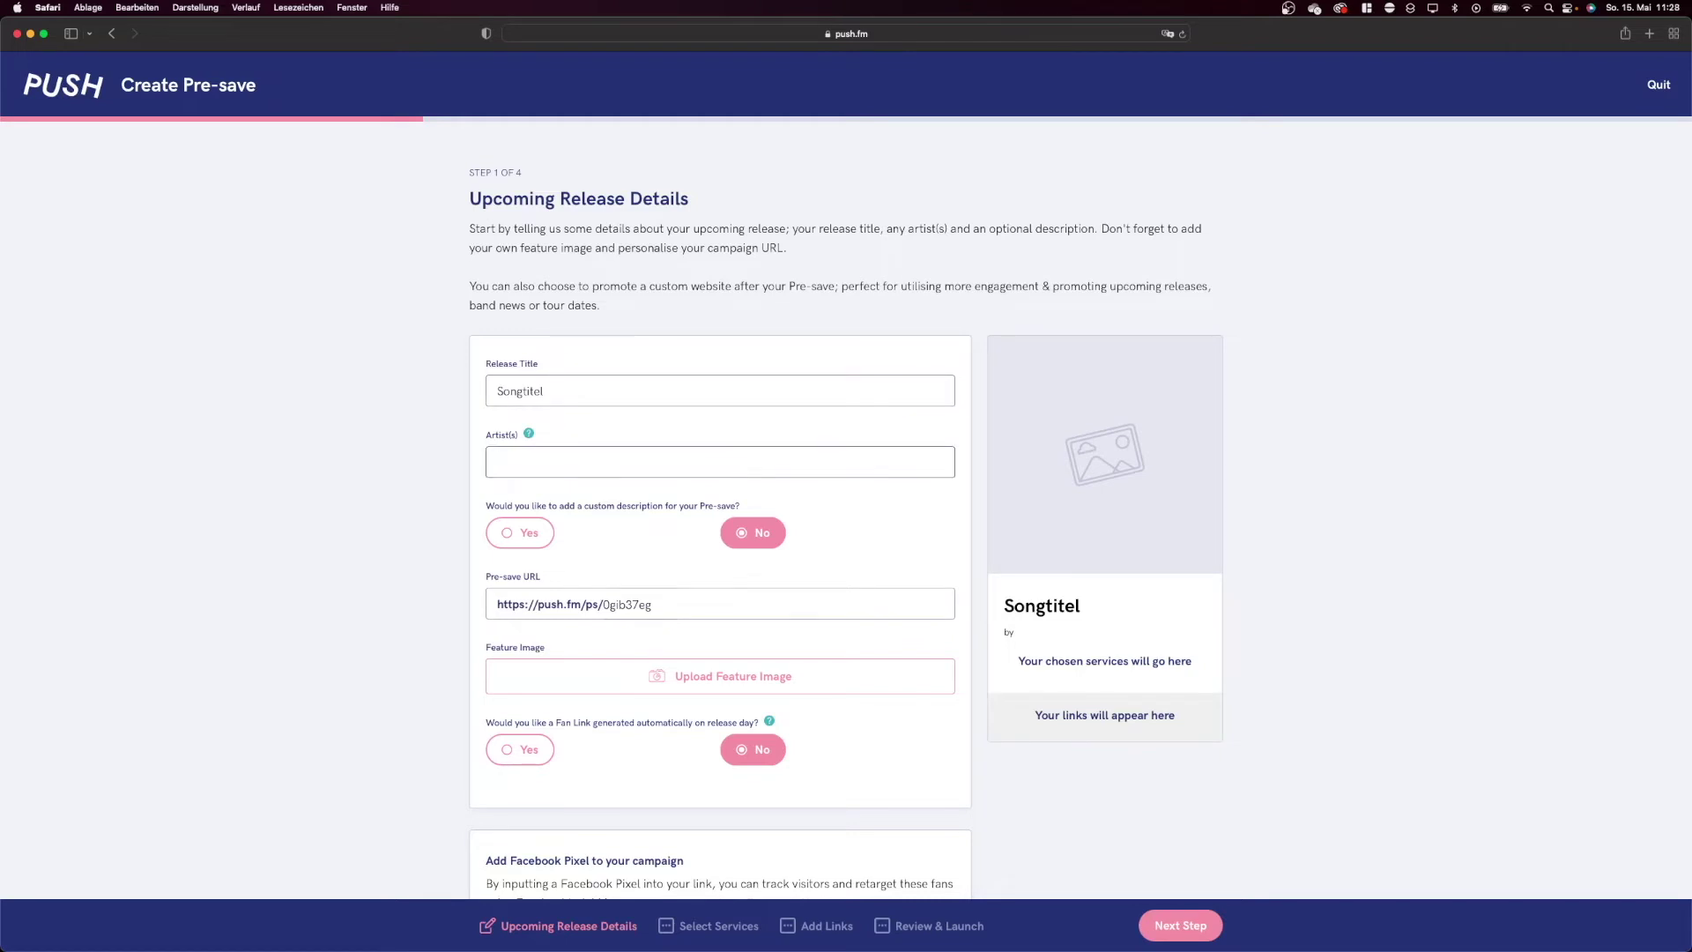
text(Artist)
- Try a custom pre-save description with the text "adasdasdasdasd" and switch the description off again
click(547, 535)
click(591, 623)
text(adasdasdasdasd)
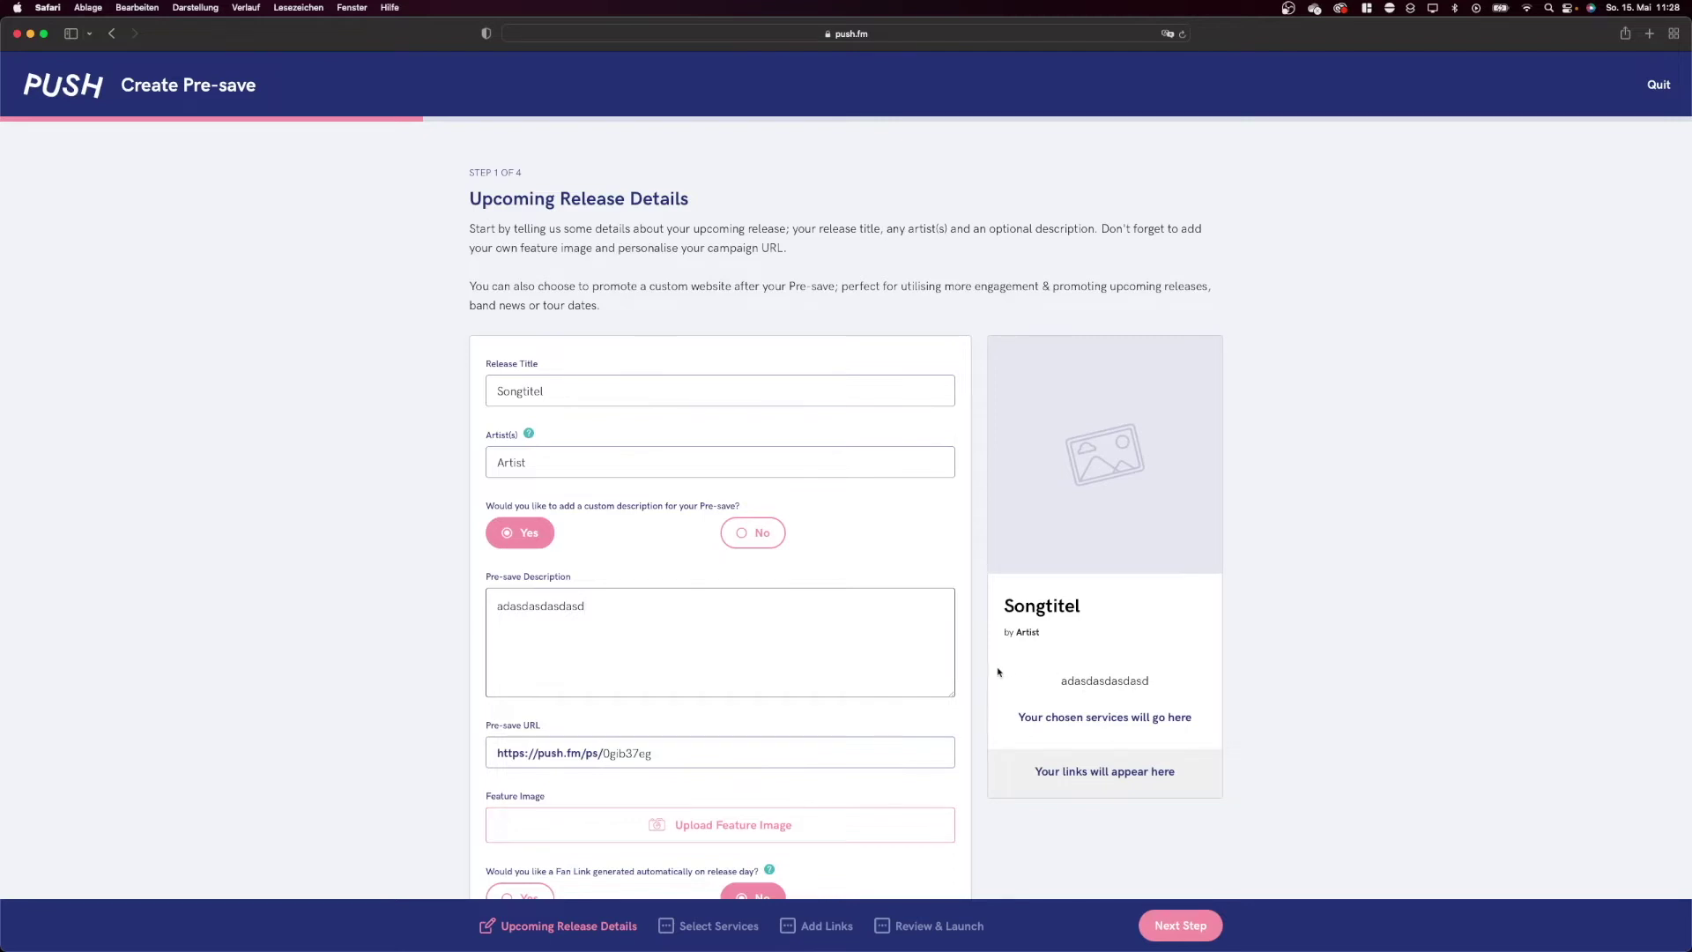
click(767, 544)
- Set the ending of the pre-save URL to "presave-song"
drag(546, 575, 485, 576)
double_click(663, 599)
text(presave-song)
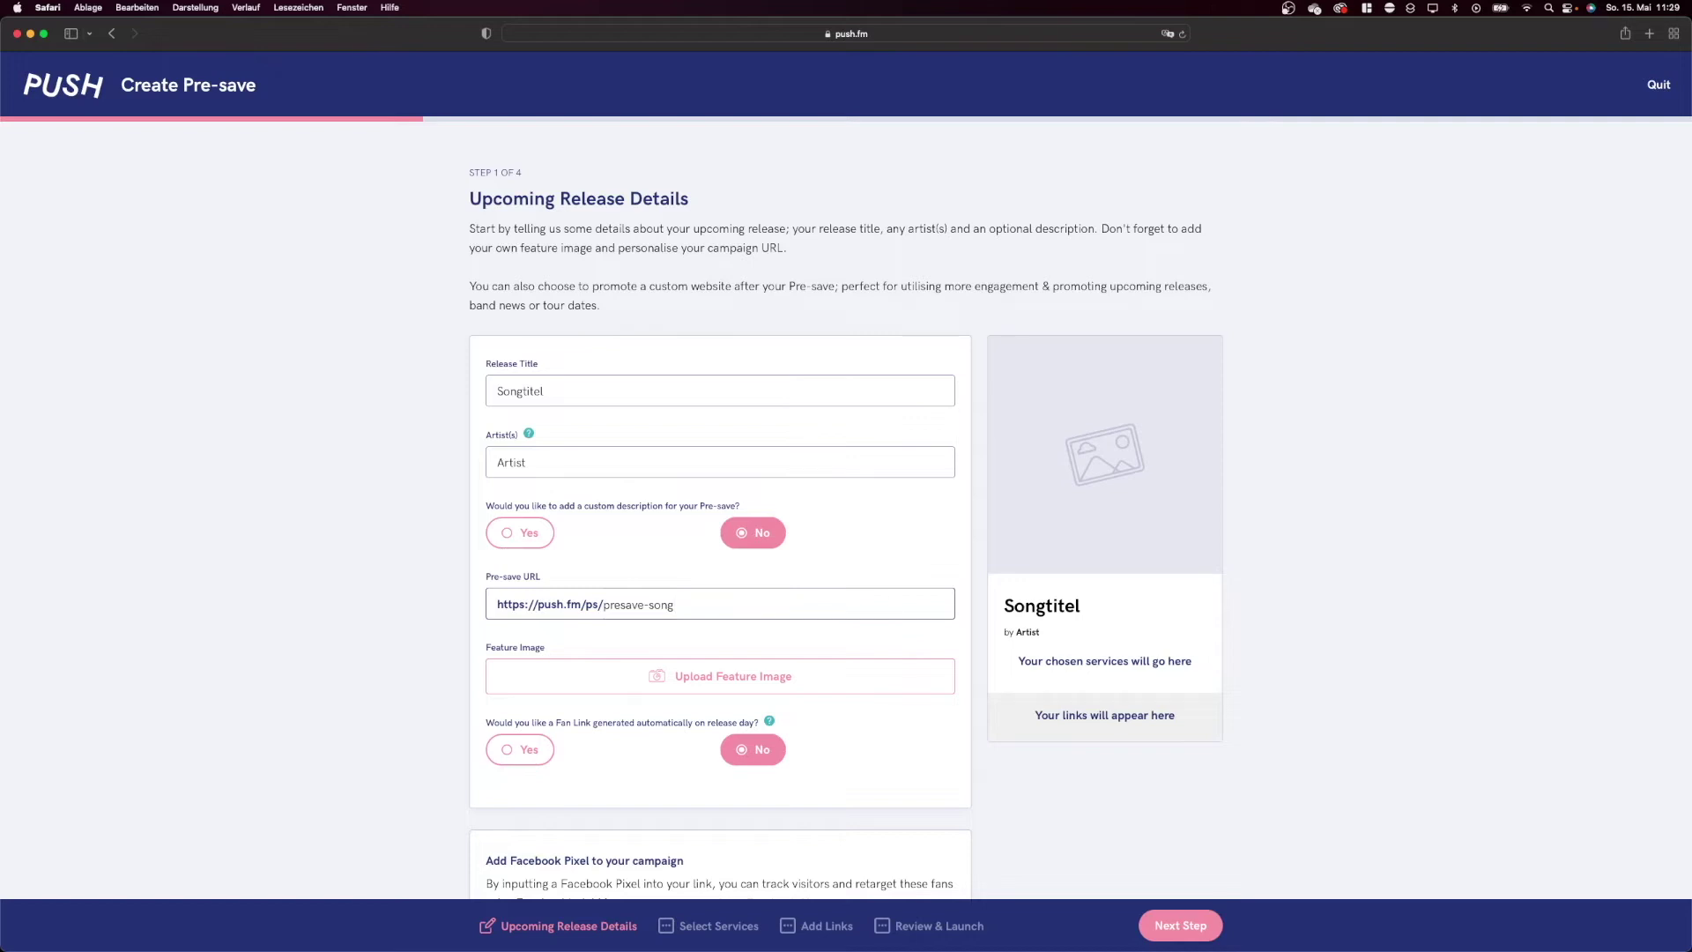
click(476, 667)
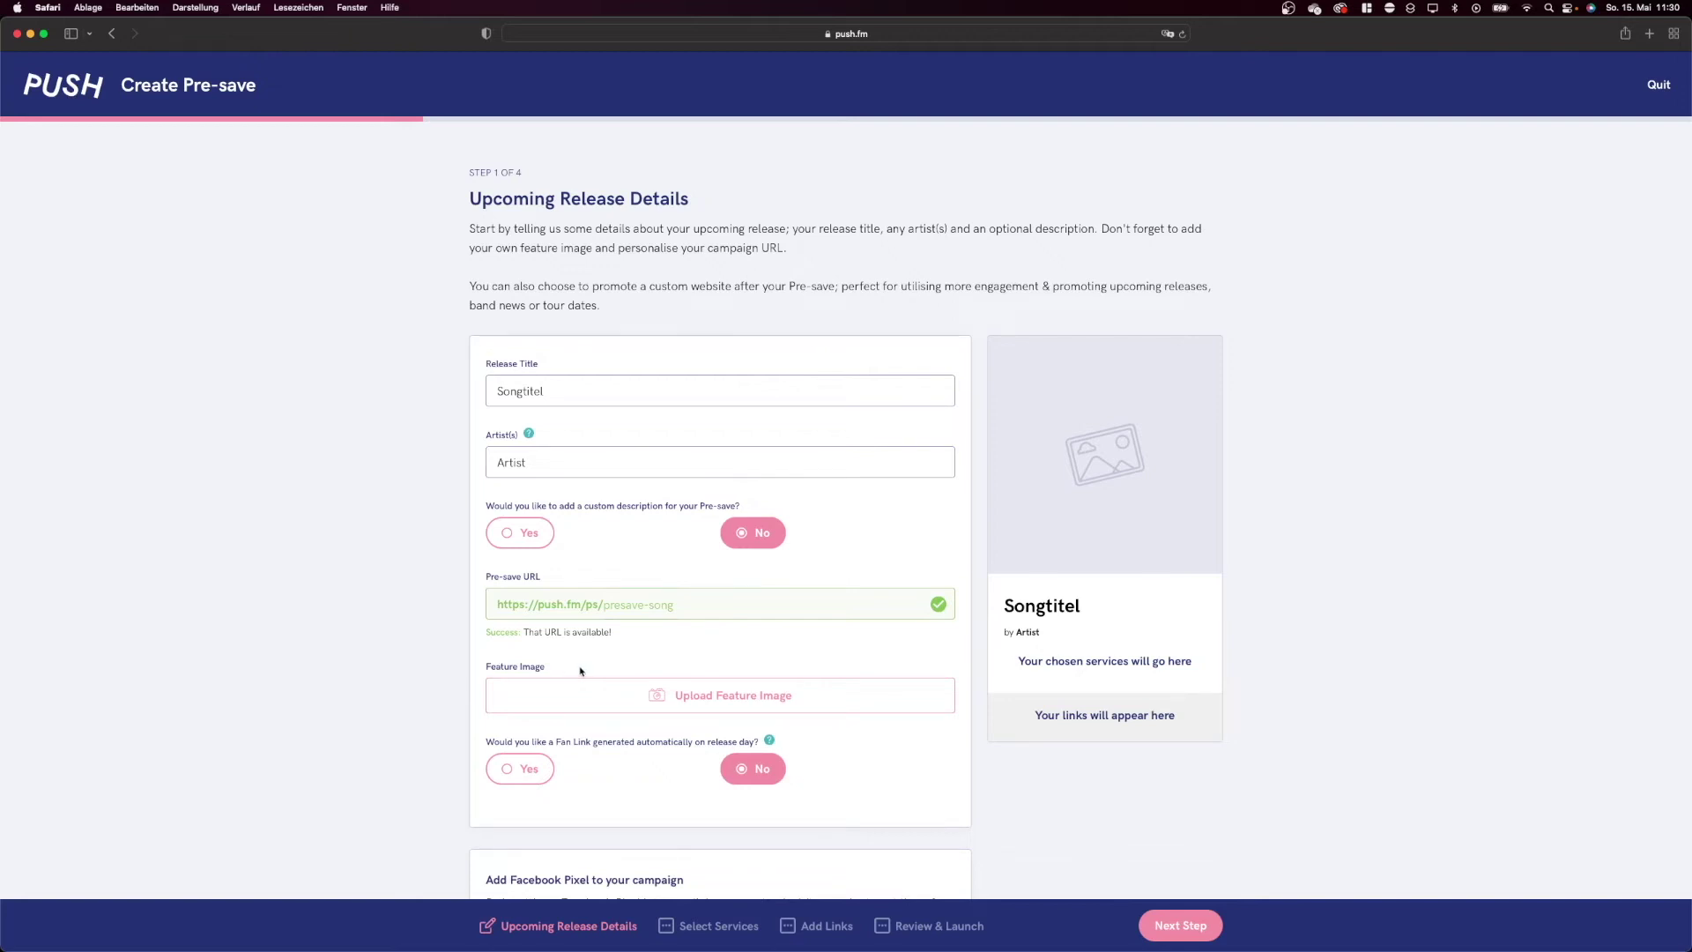
- Upload the portrait silhouette with the question mark as the feature image and continue to the service selection
click(615, 705)
double_click(631, 322)
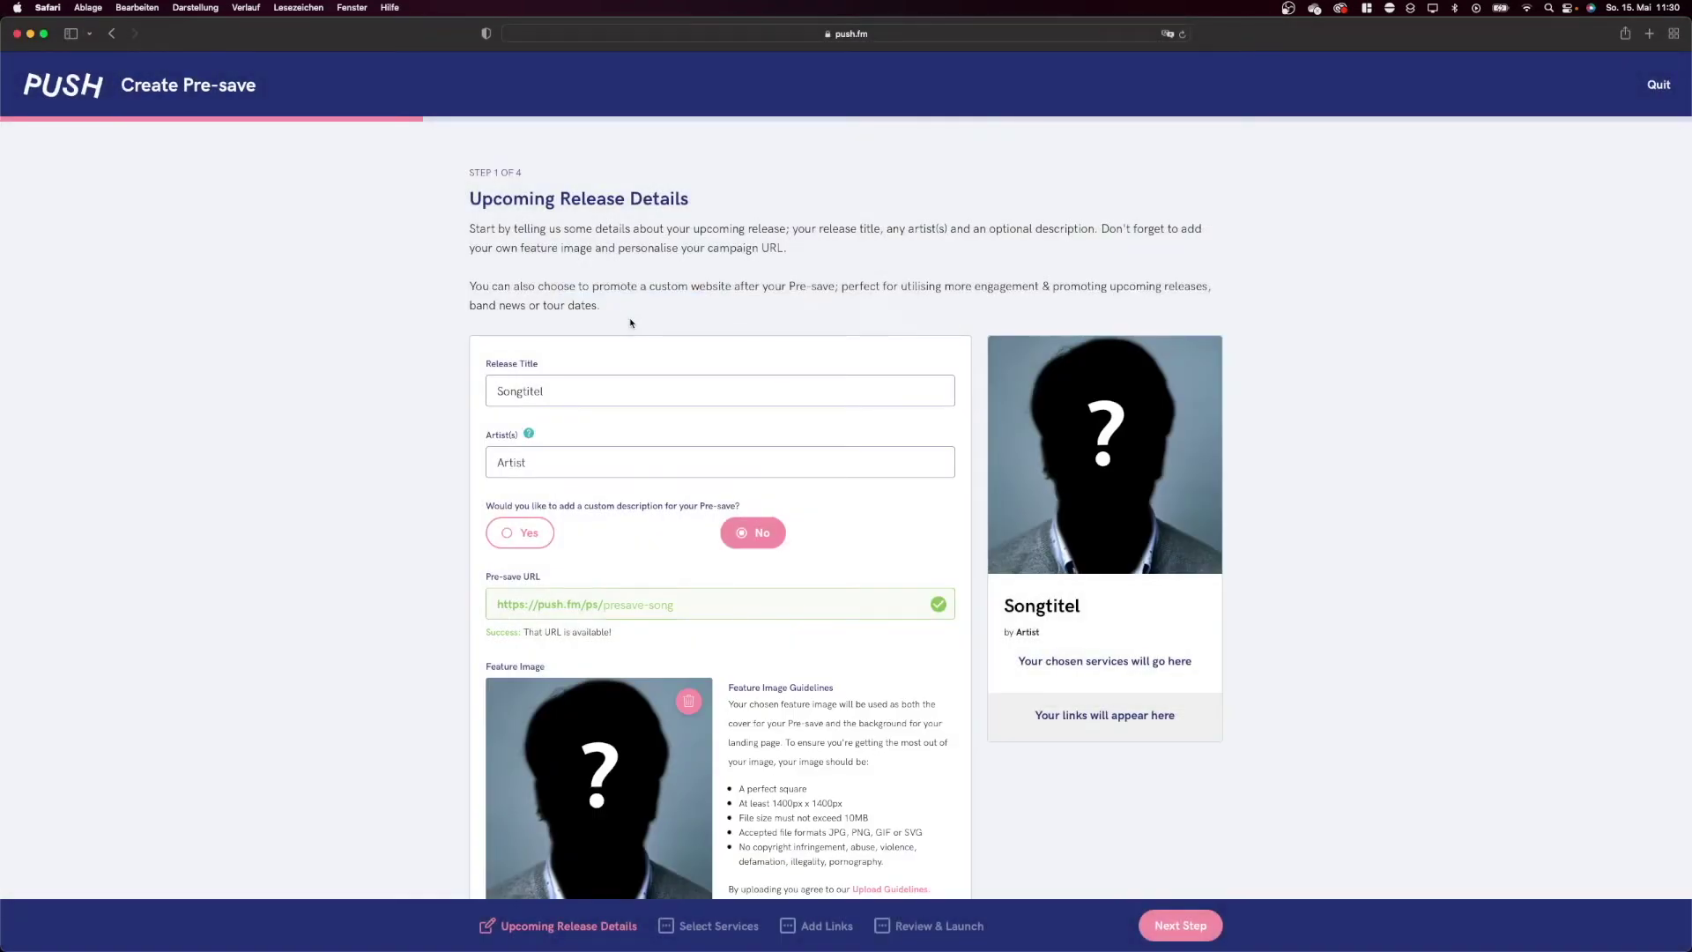
scroll(631, 322, down, 5)
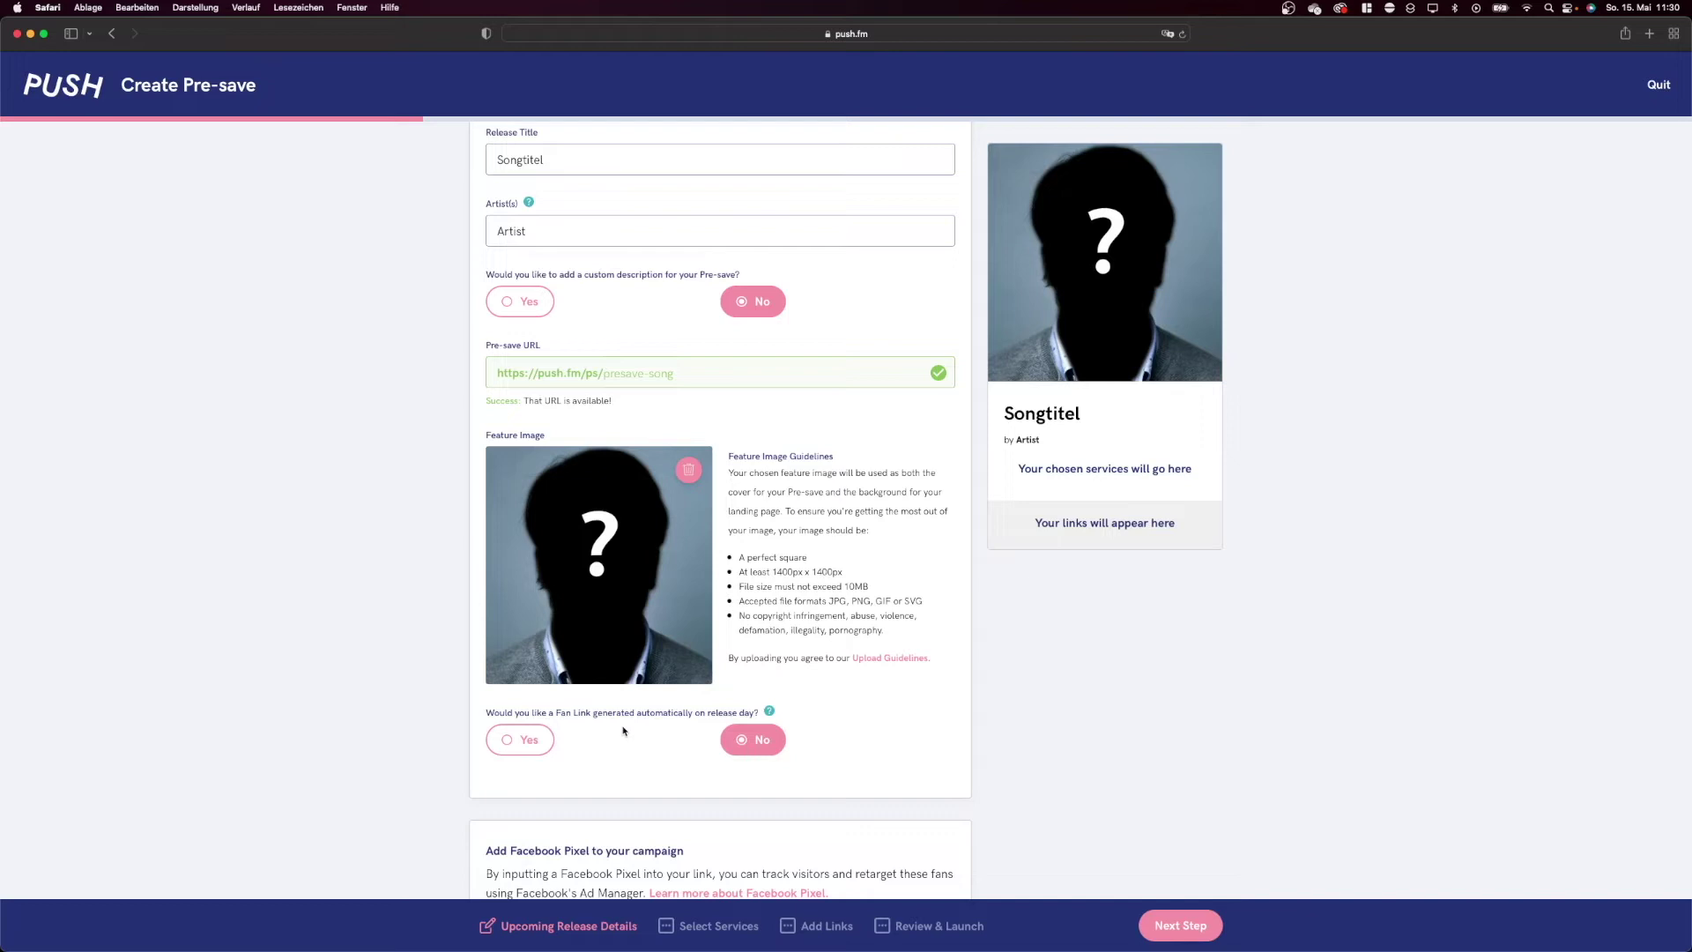
scroll(623, 730, down, 2)
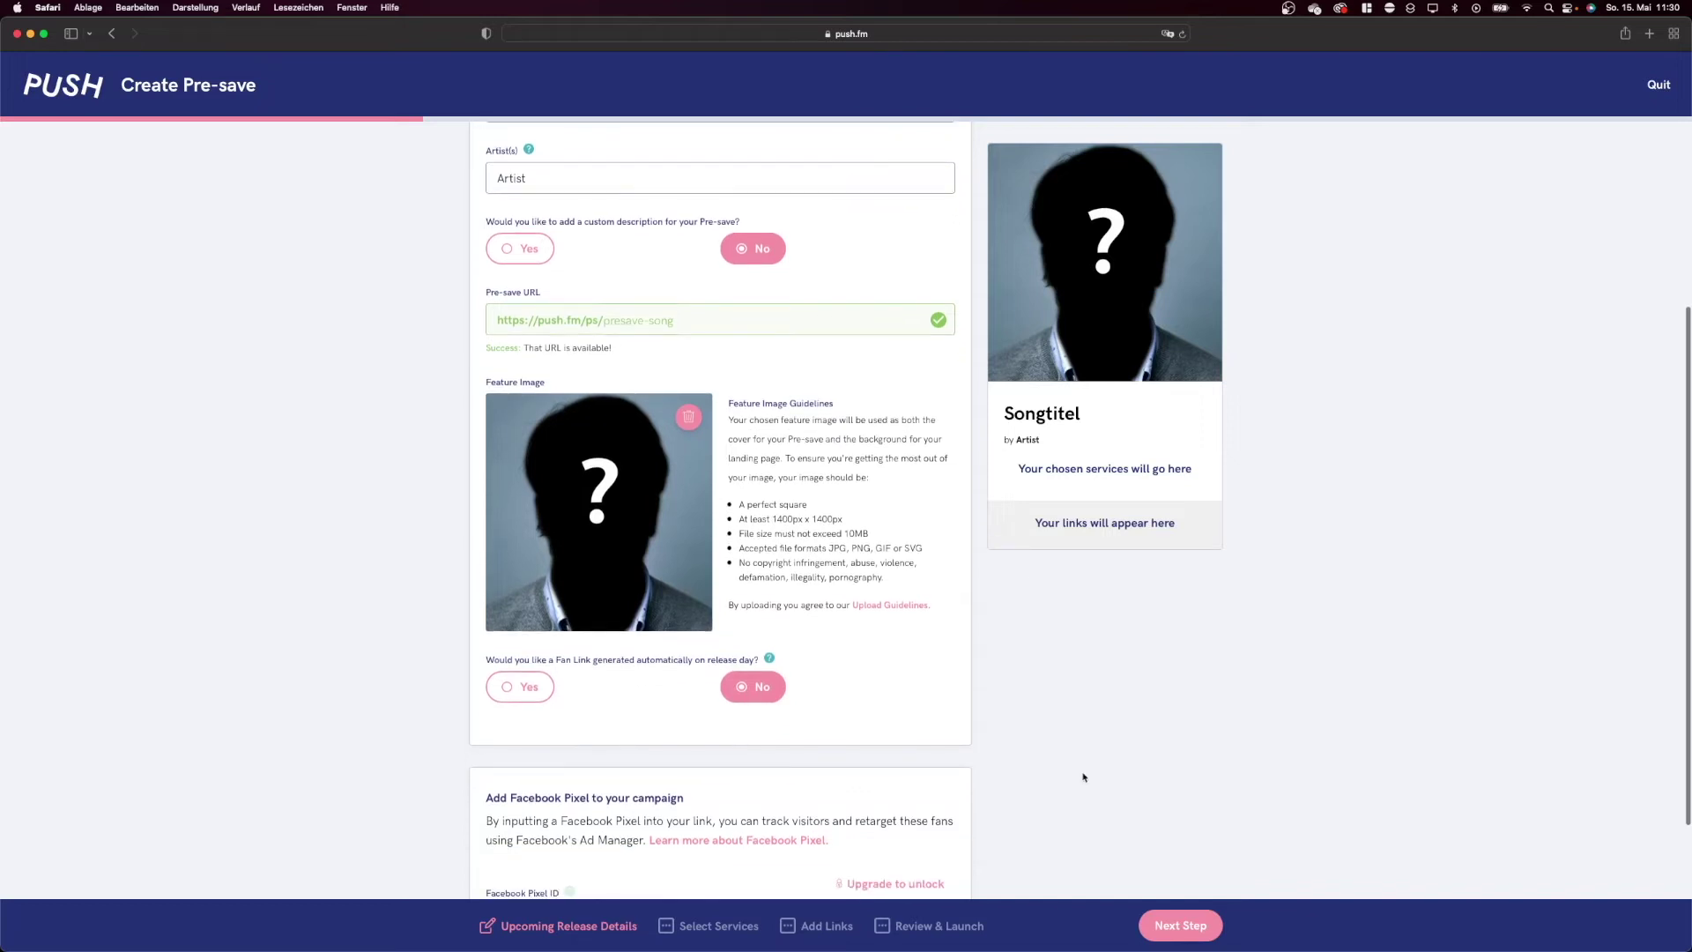
click(1189, 932)
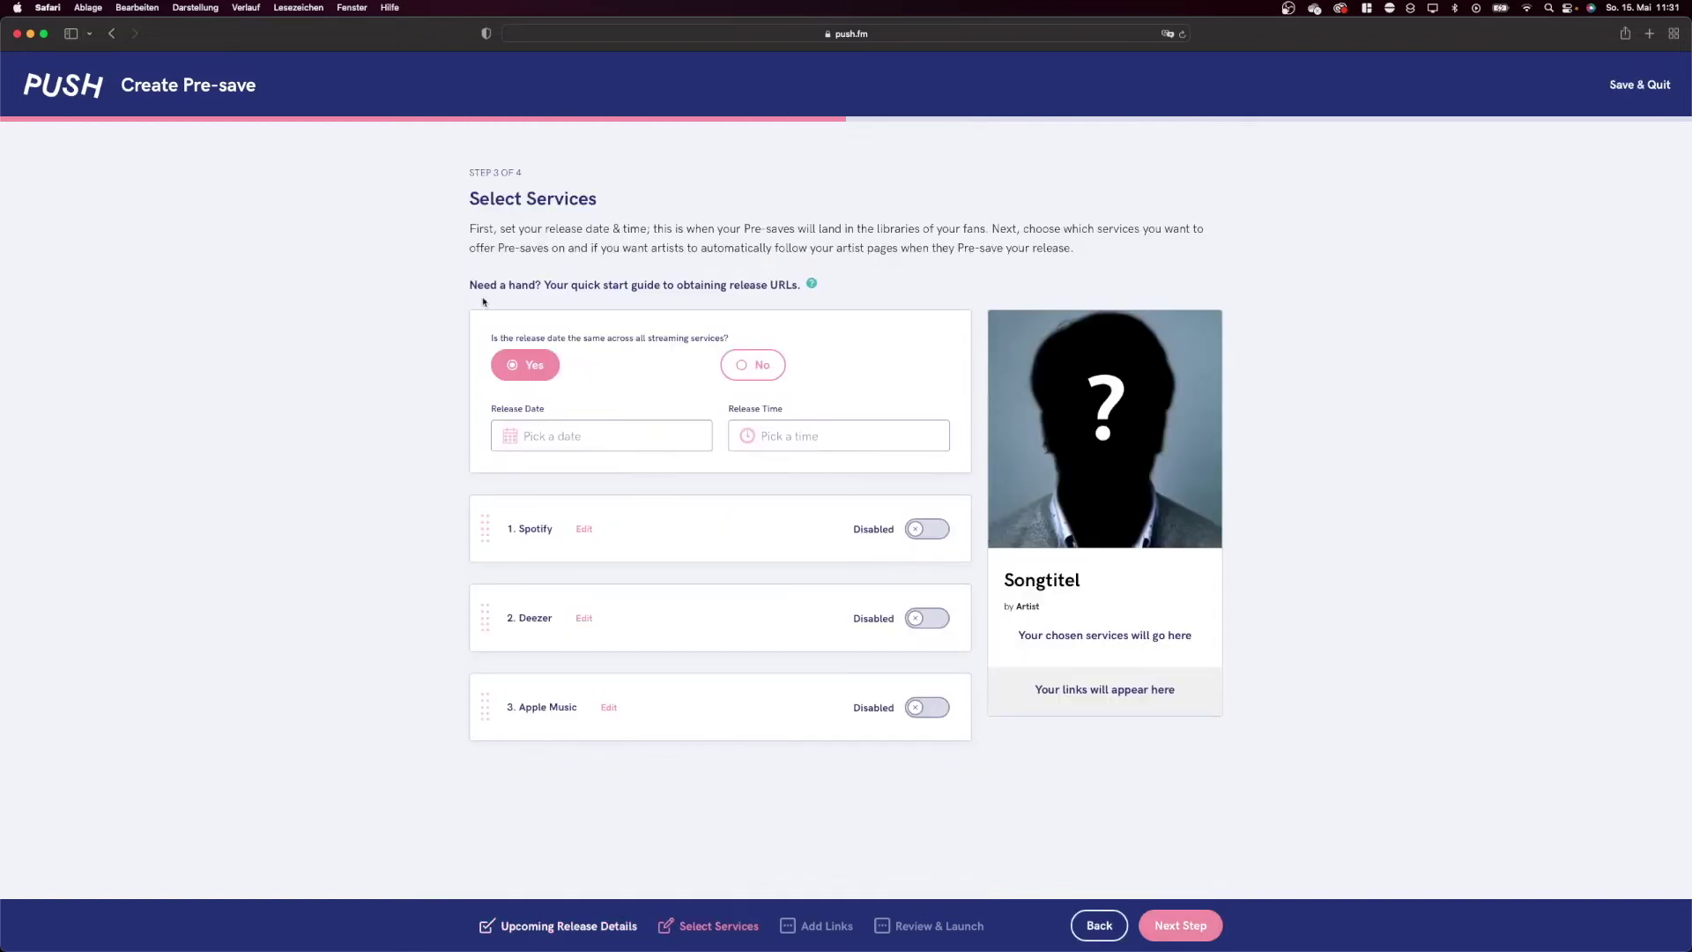
- Set the release date for all streaming services to 01 July 2022
click(574, 439)
click(688, 482)
click(687, 483)
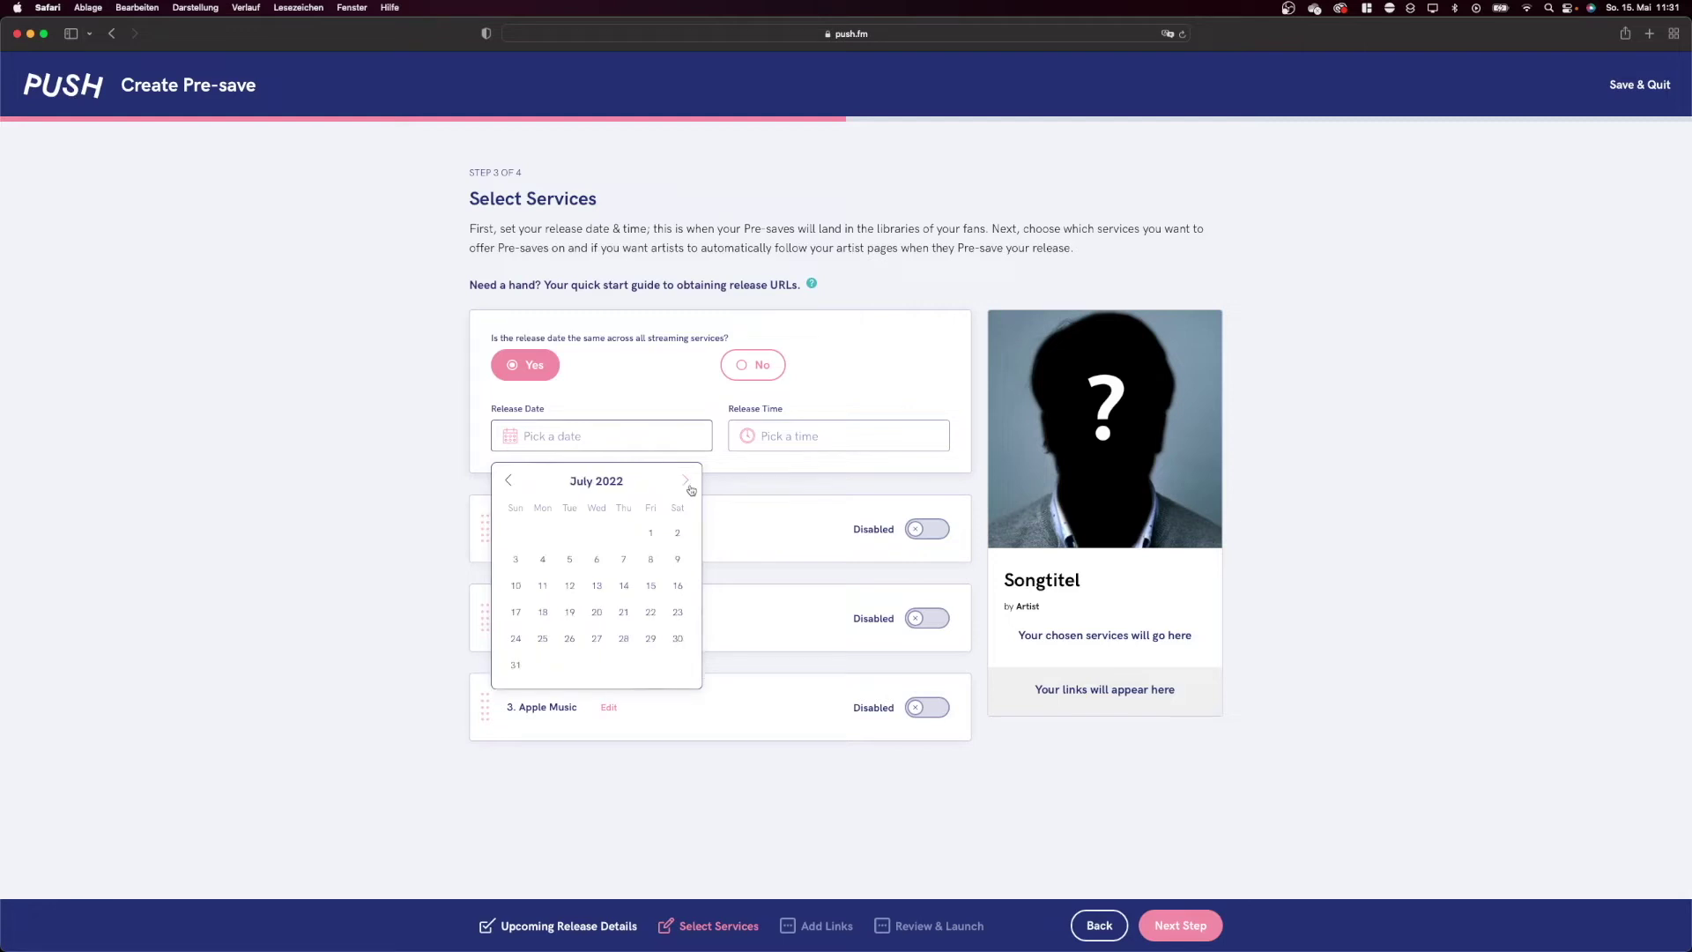
click(651, 536)
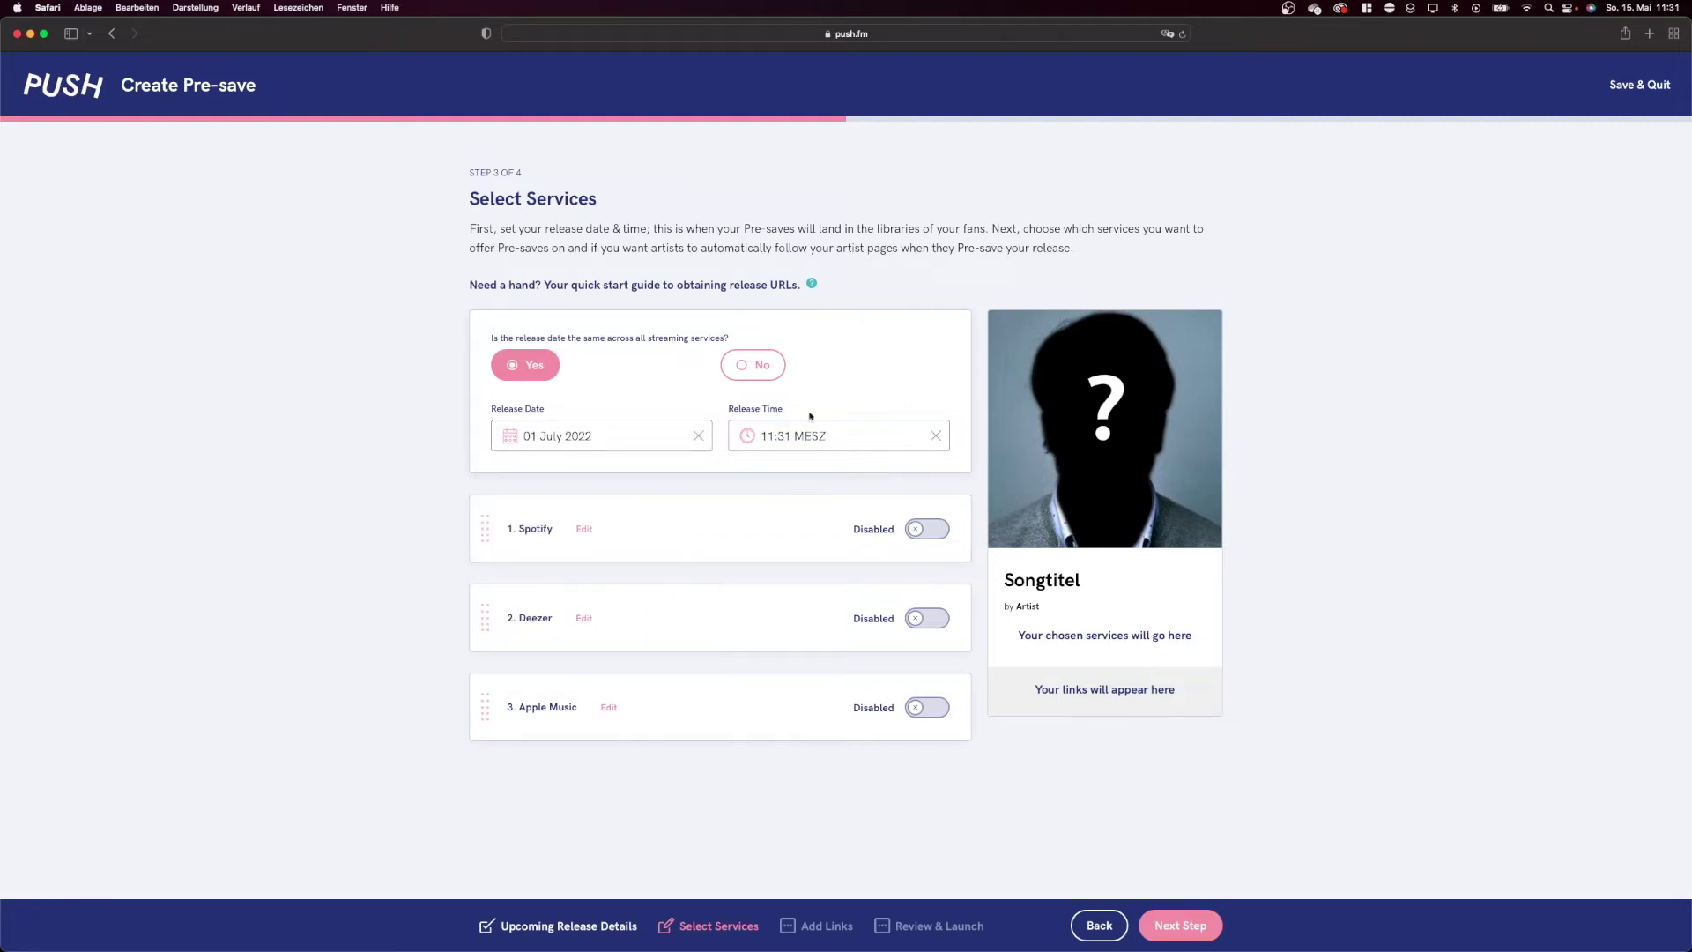
- Set the release time to 00:00 MESZ
click(867, 448)
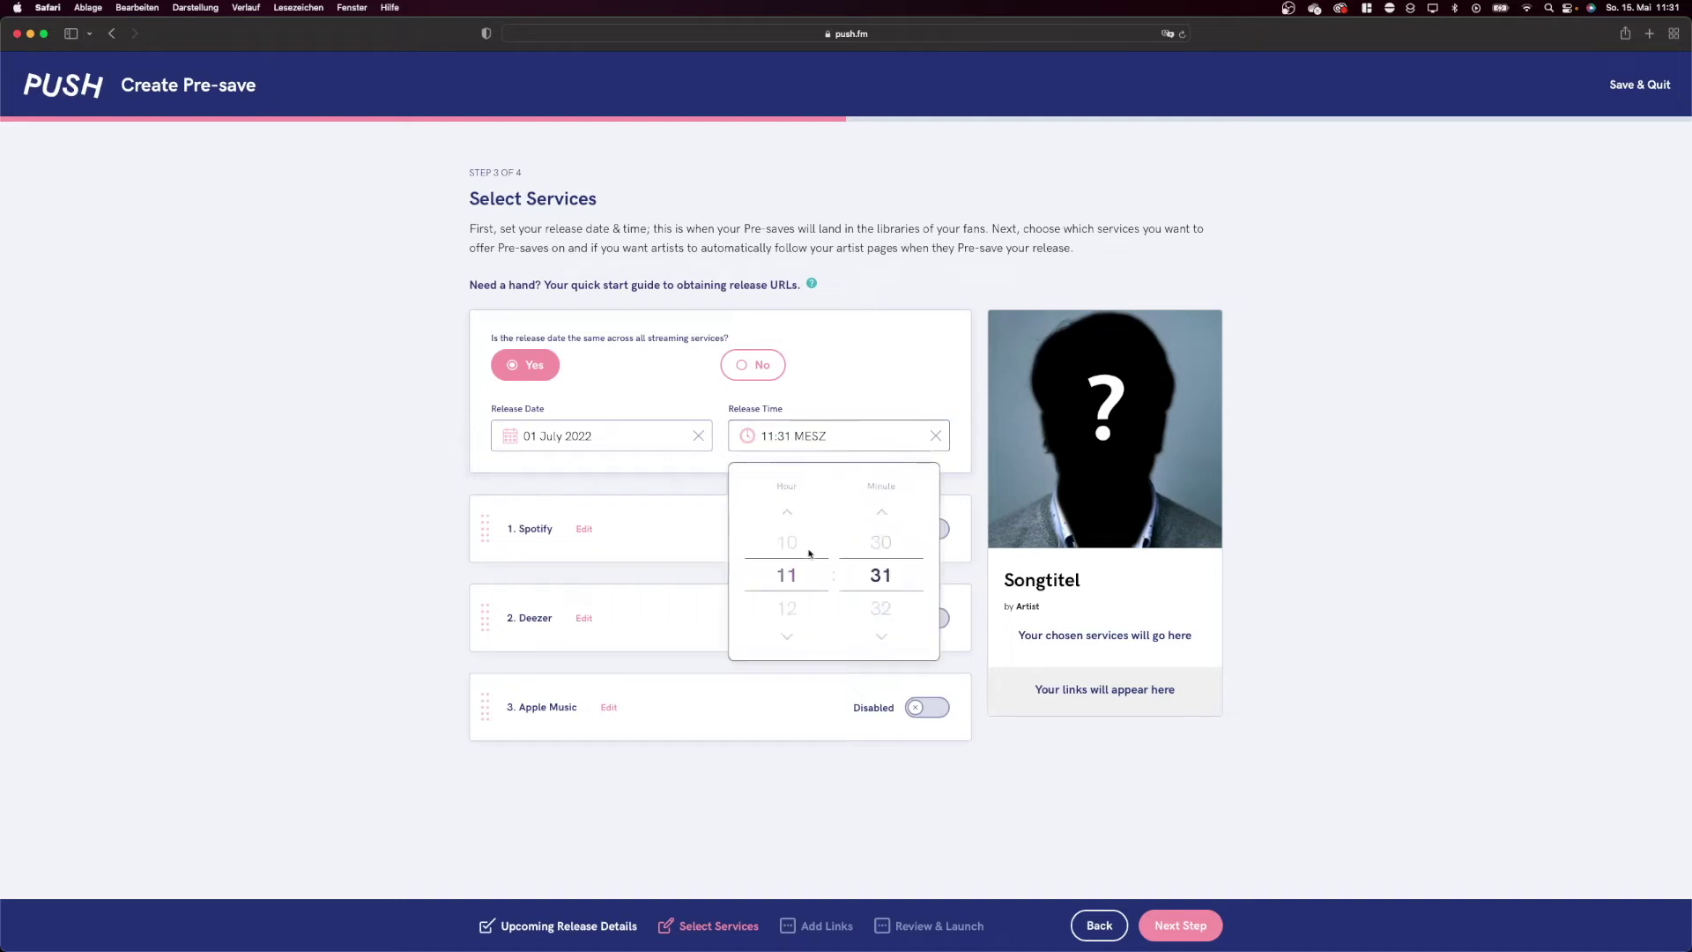
scroll(787, 582, up, 6)
scroll(788, 564, up, 5)
scroll(903, 635, up, 11)
scroll(904, 636, up, 20)
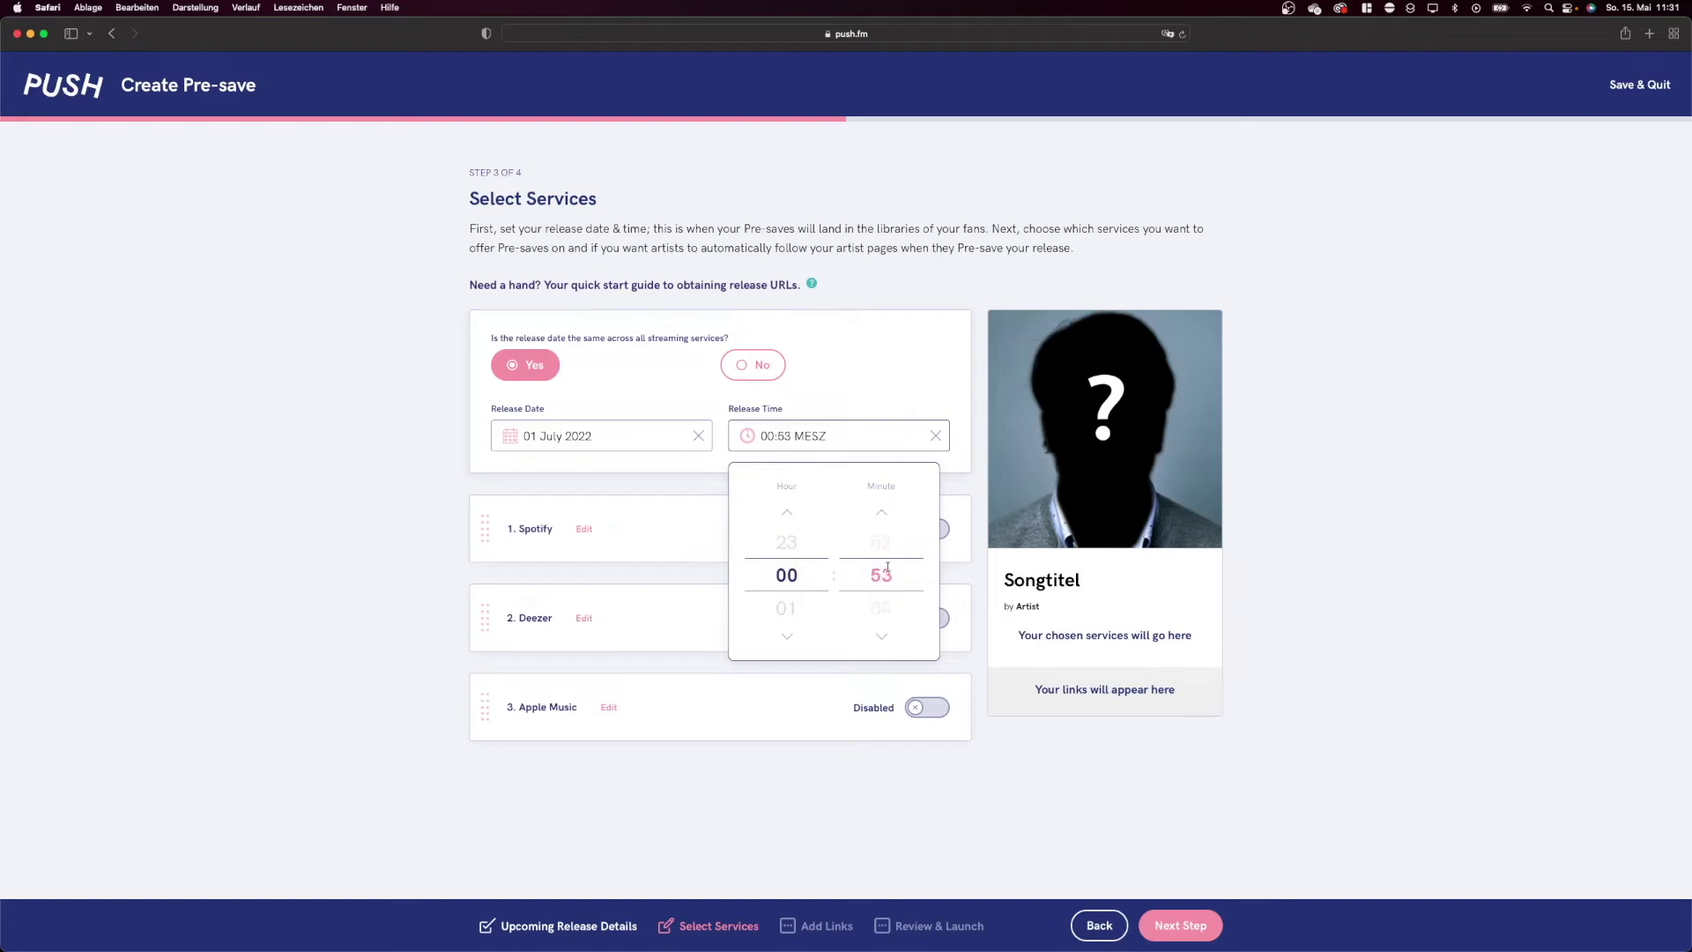
click(891, 367)
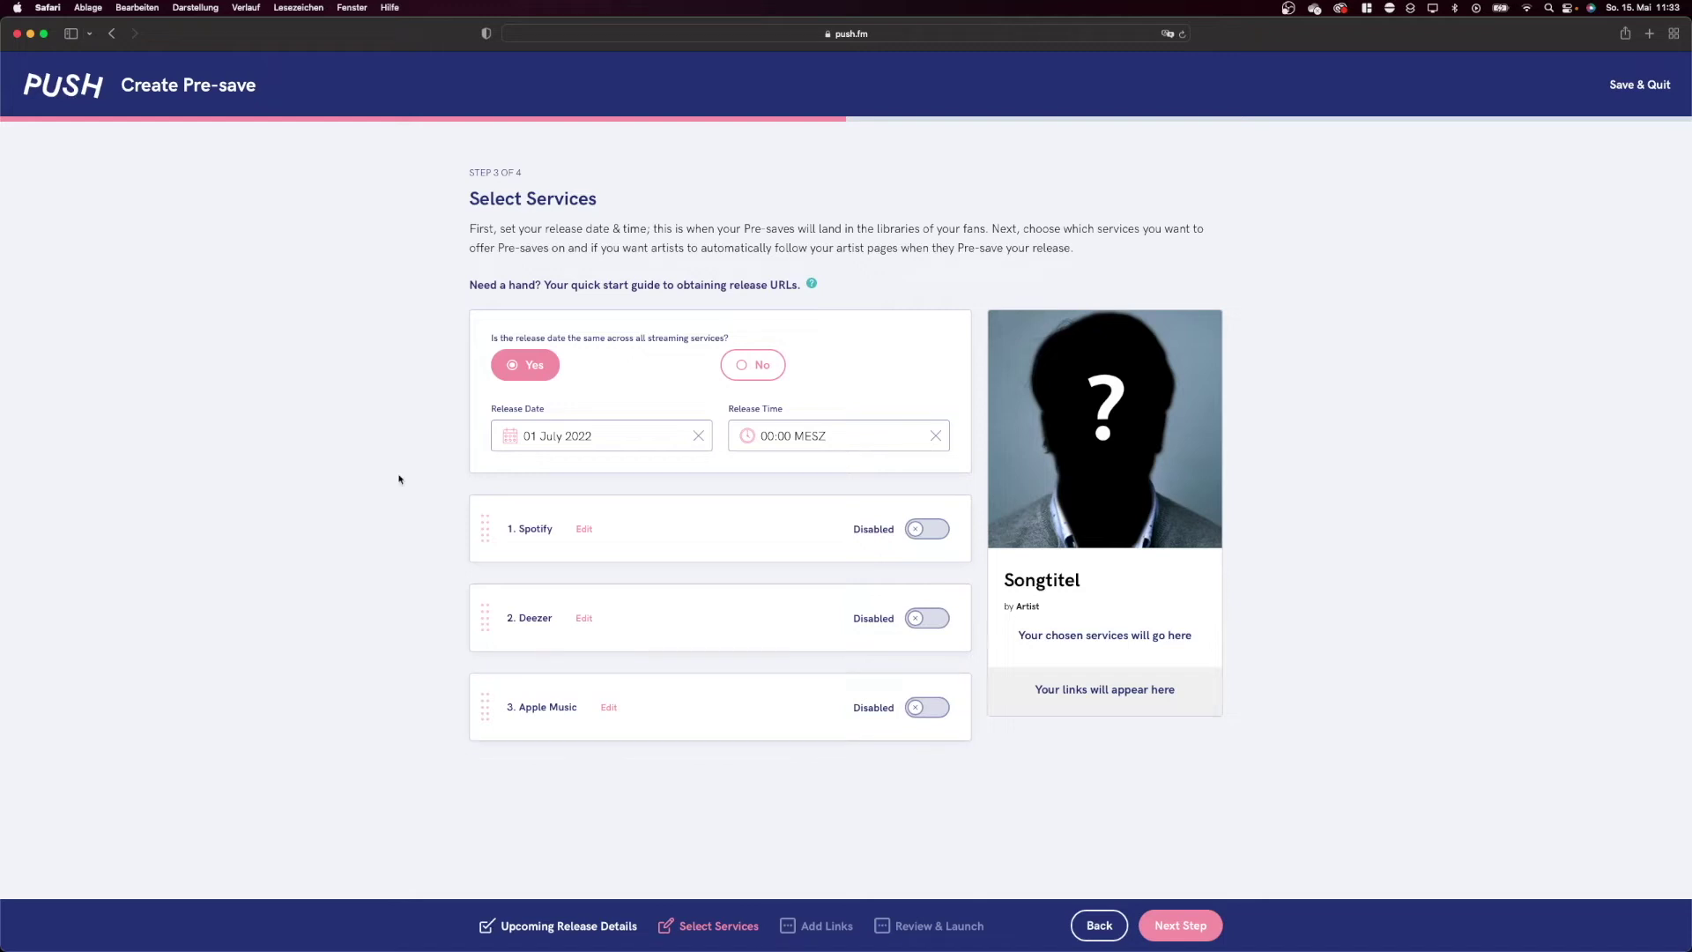
click(594, 535)
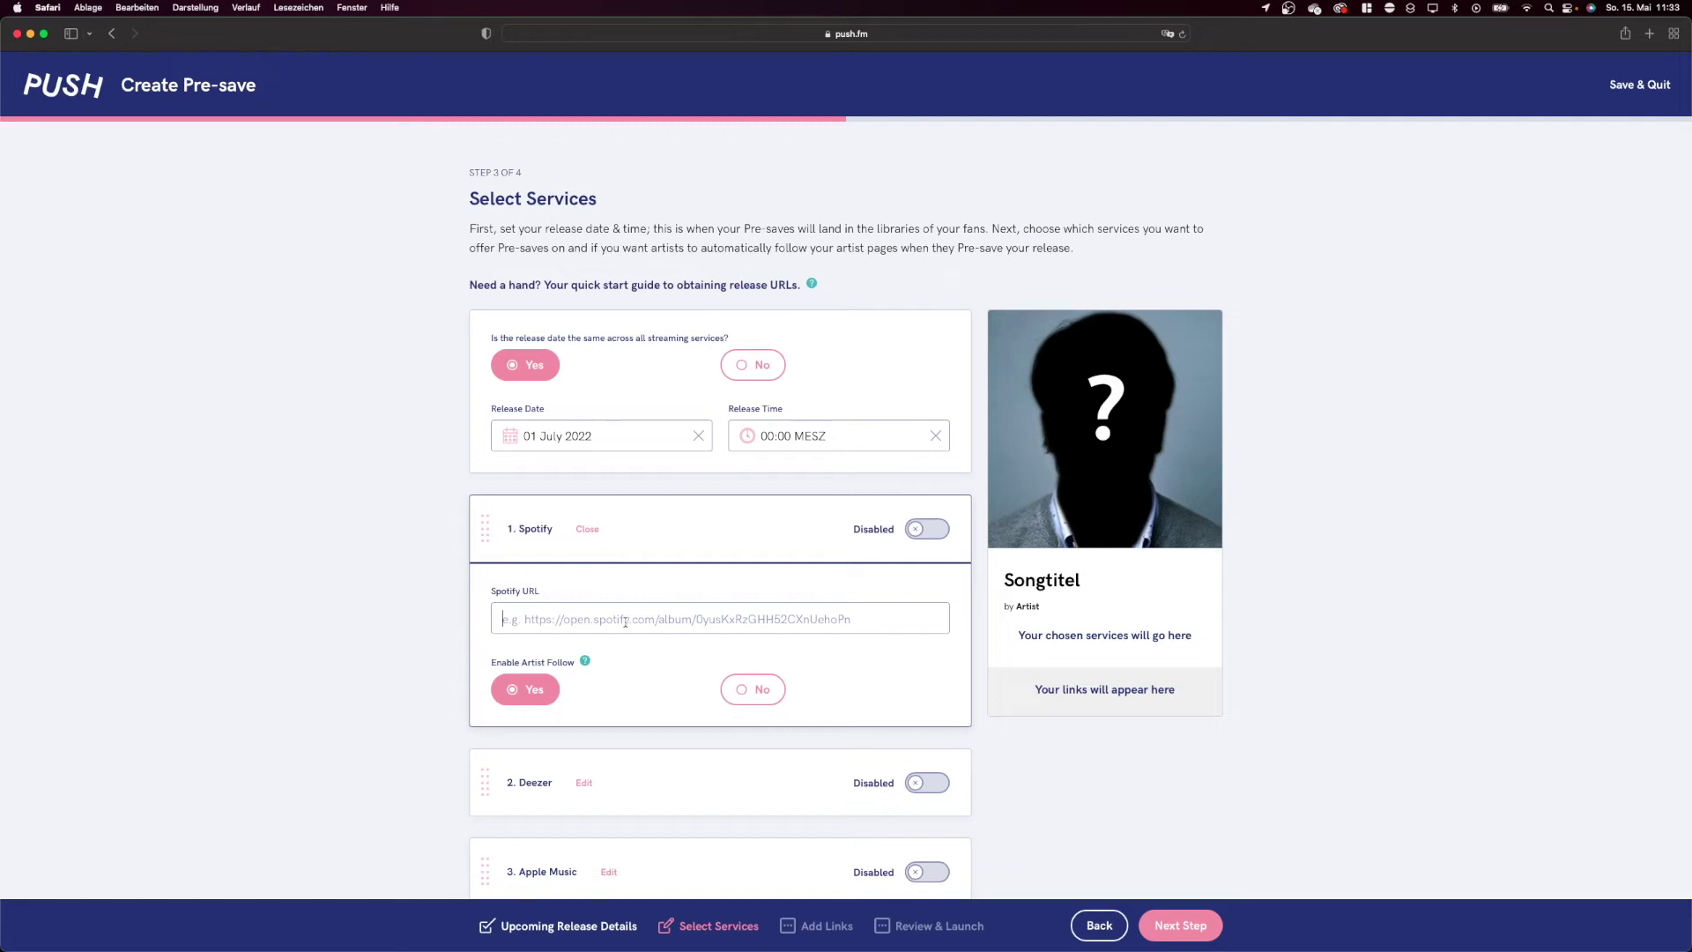
text(https://open.spotify.com/track/1bGfx5cXs6aUgjl7ubBQep)
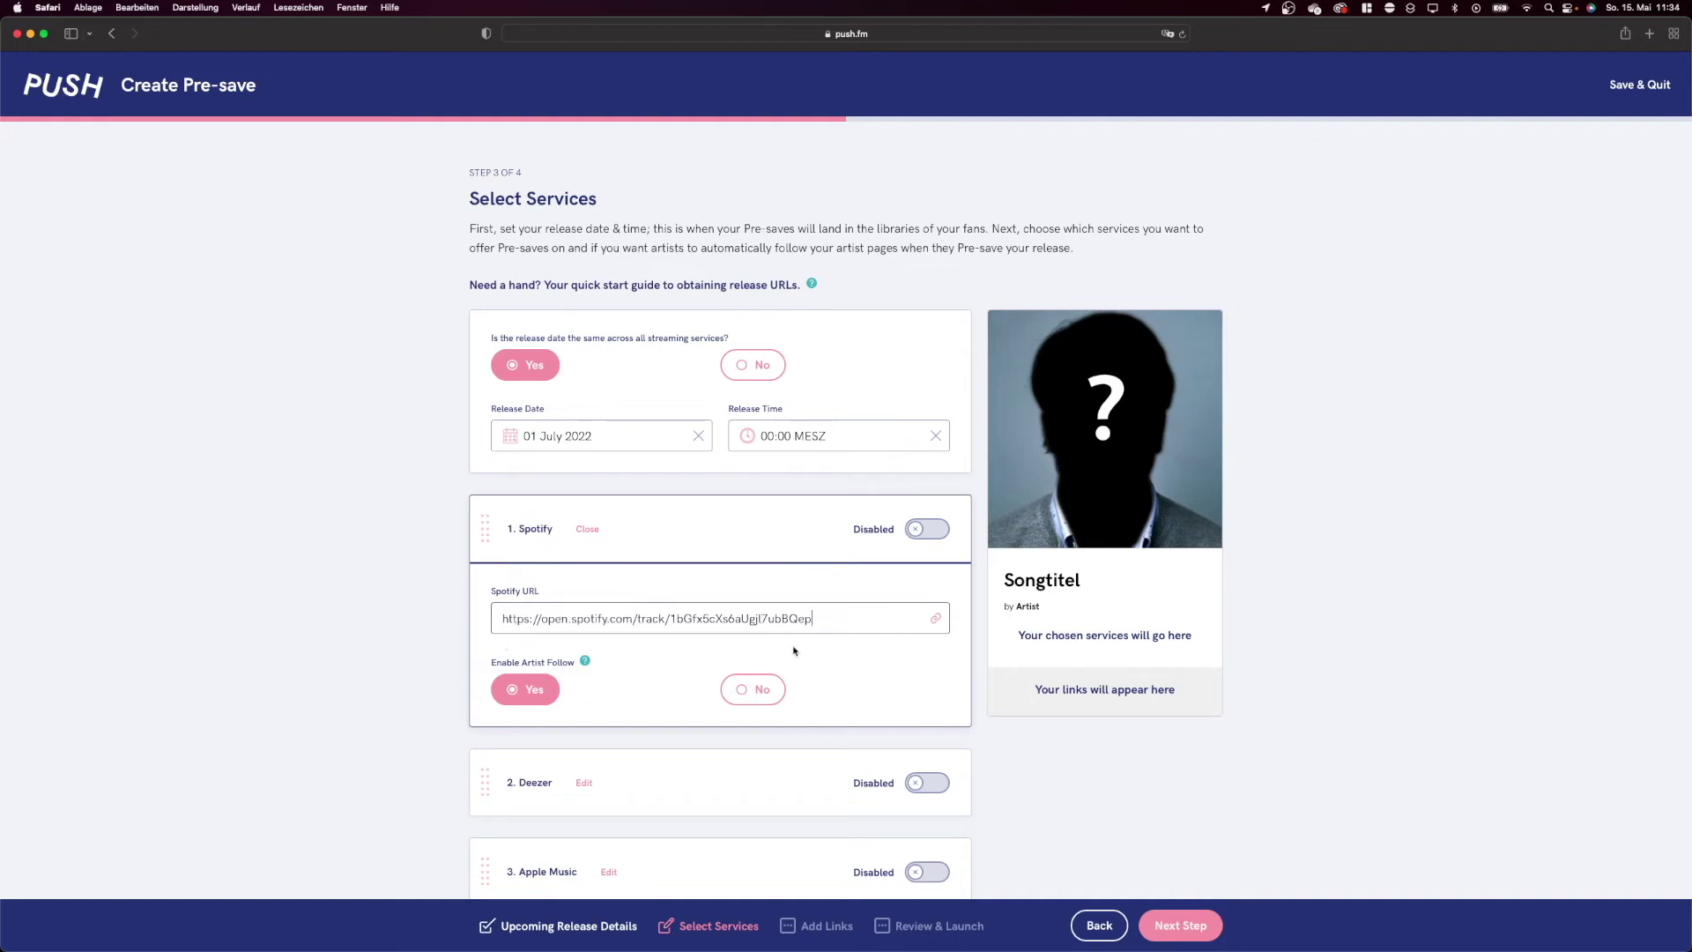
scroll(793, 651, down, 2)
click(932, 452)
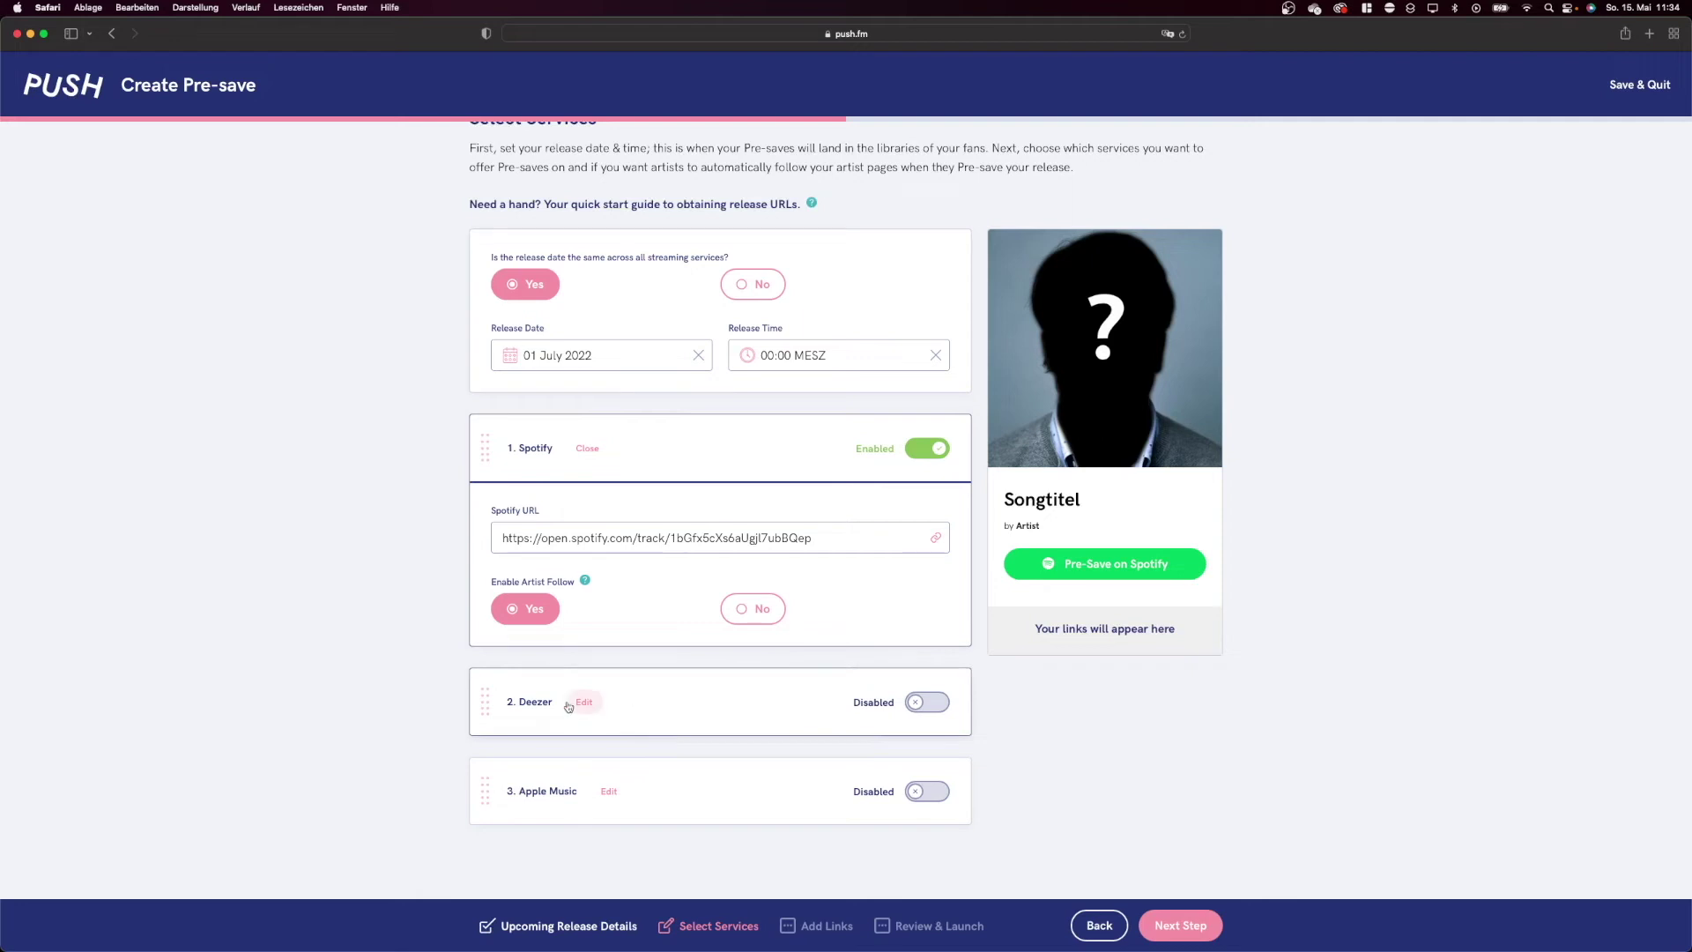
- Try out Deezer and Apple Music, and continue to the optional links with only Spotify enabled
click(930, 703)
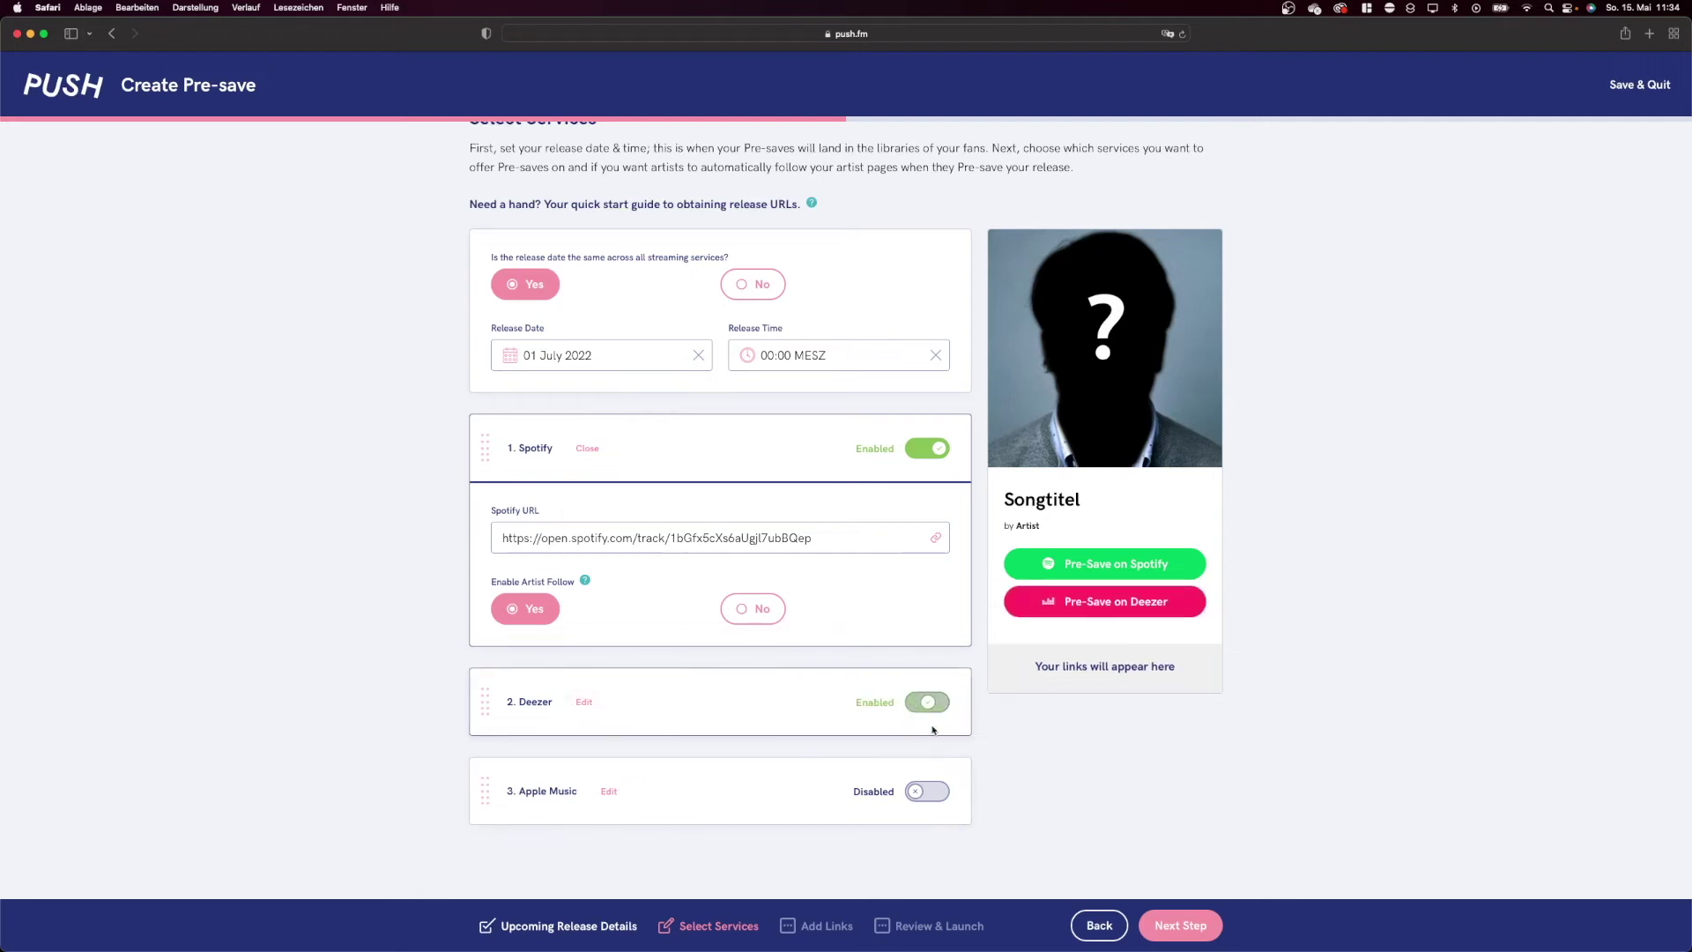
click(930, 791)
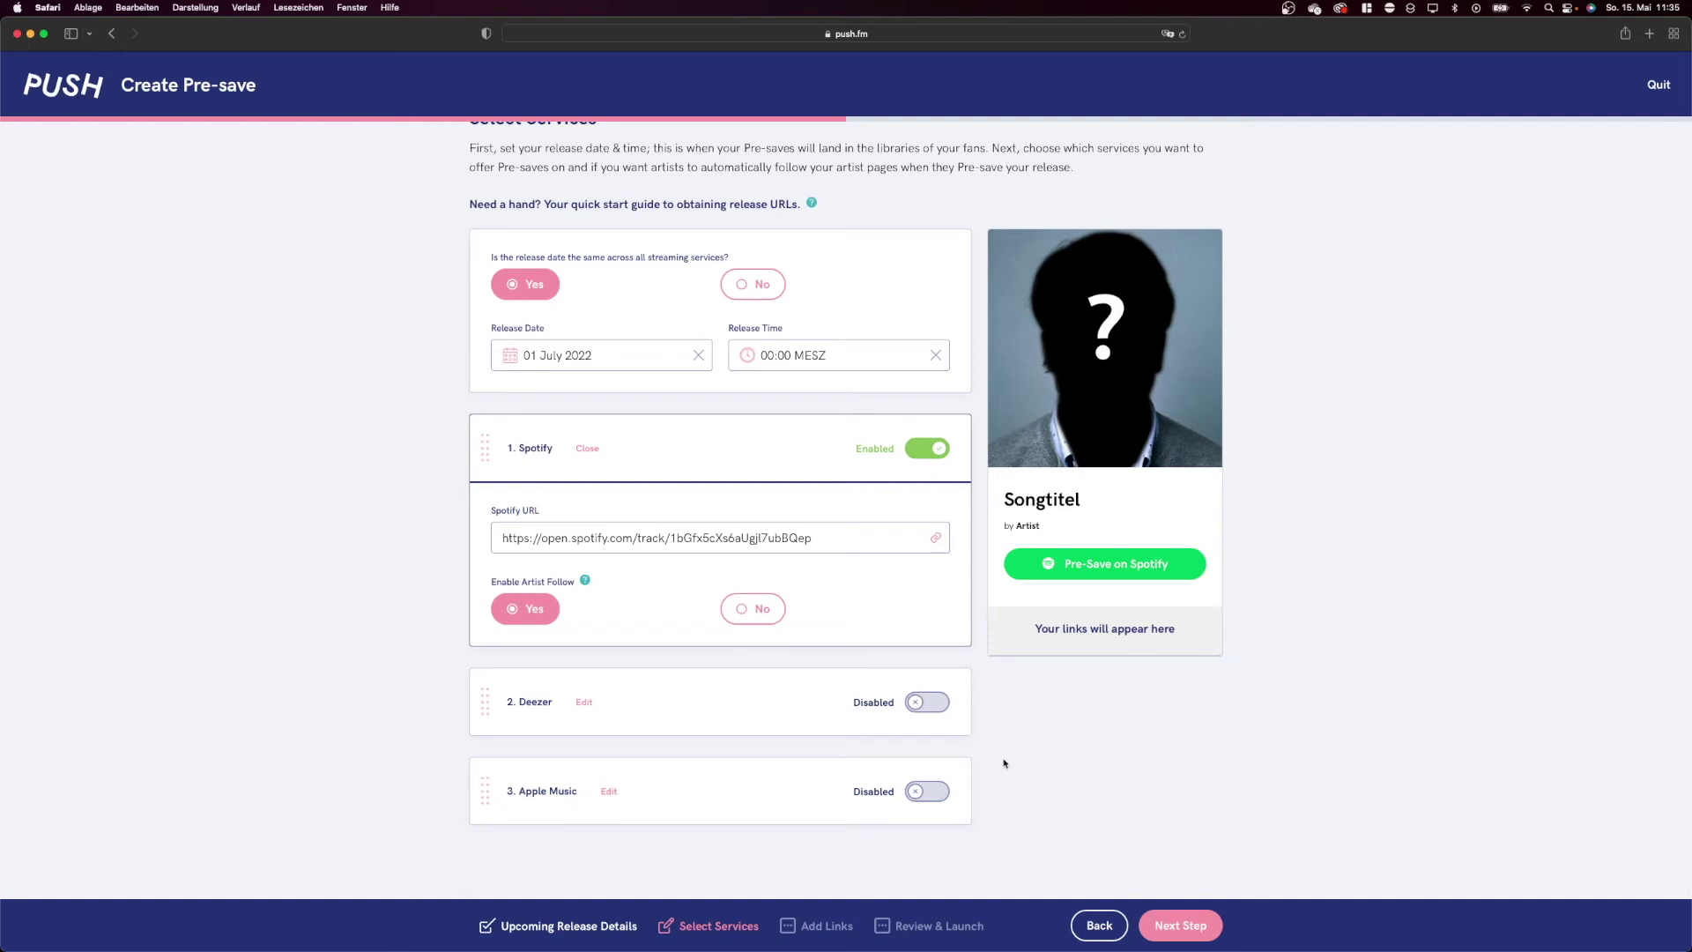
click(1181, 927)
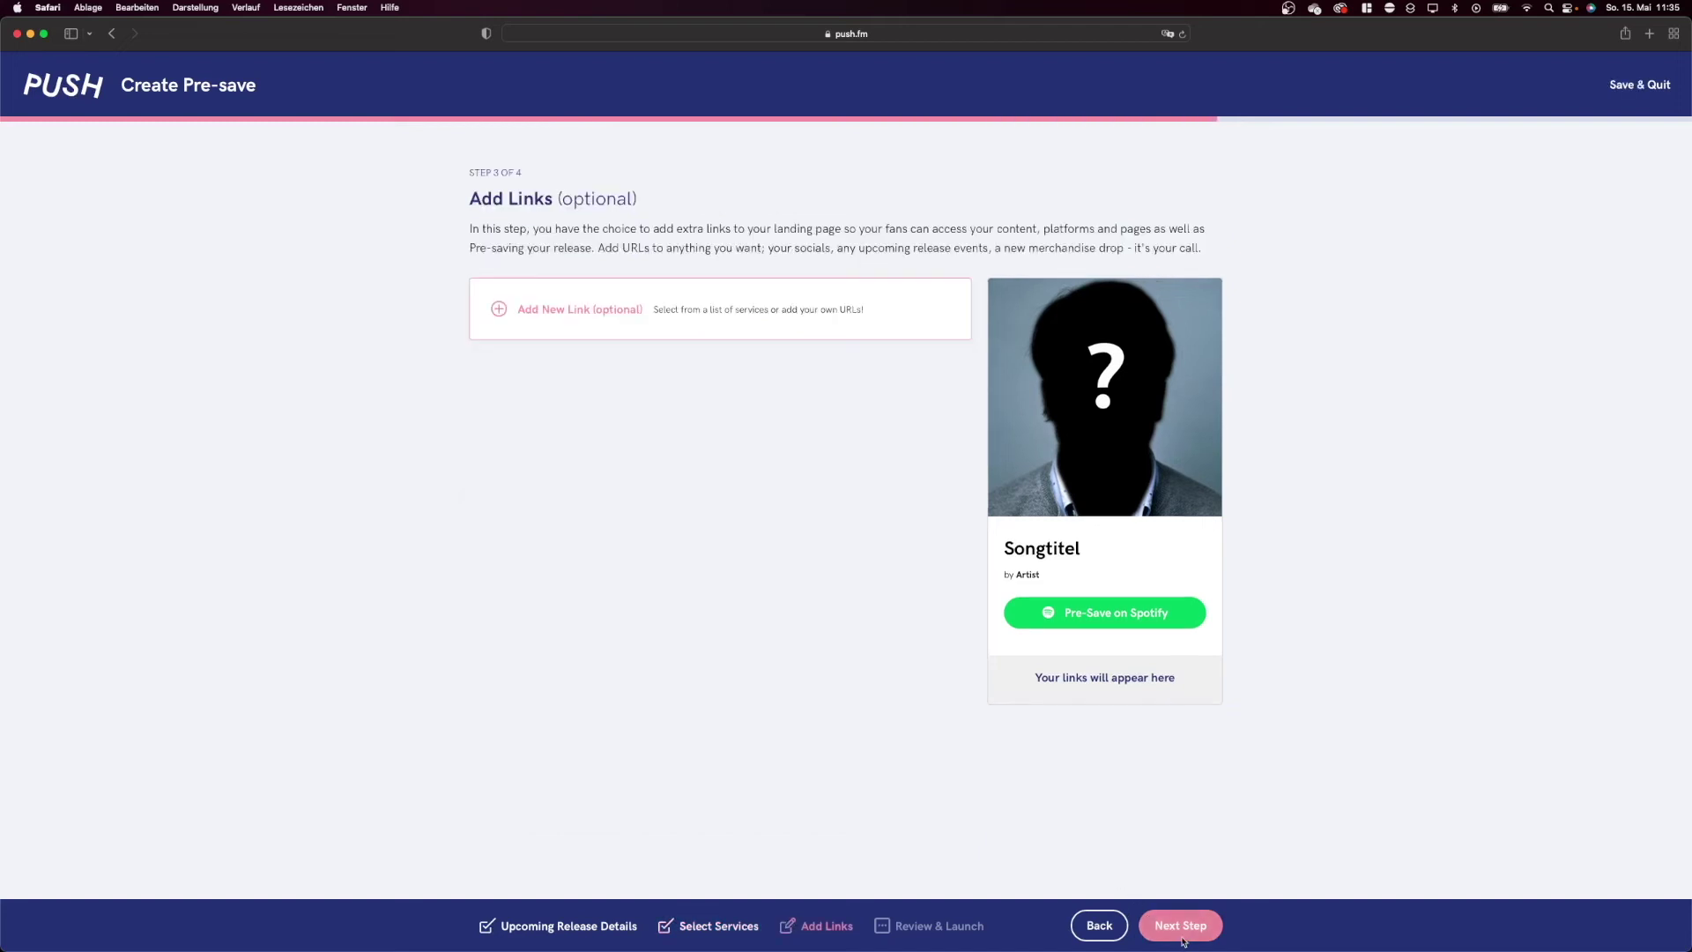
- Try adding Instagram as an extra link on the landing page, and remove that service again
click(562, 324)
click(562, 402)
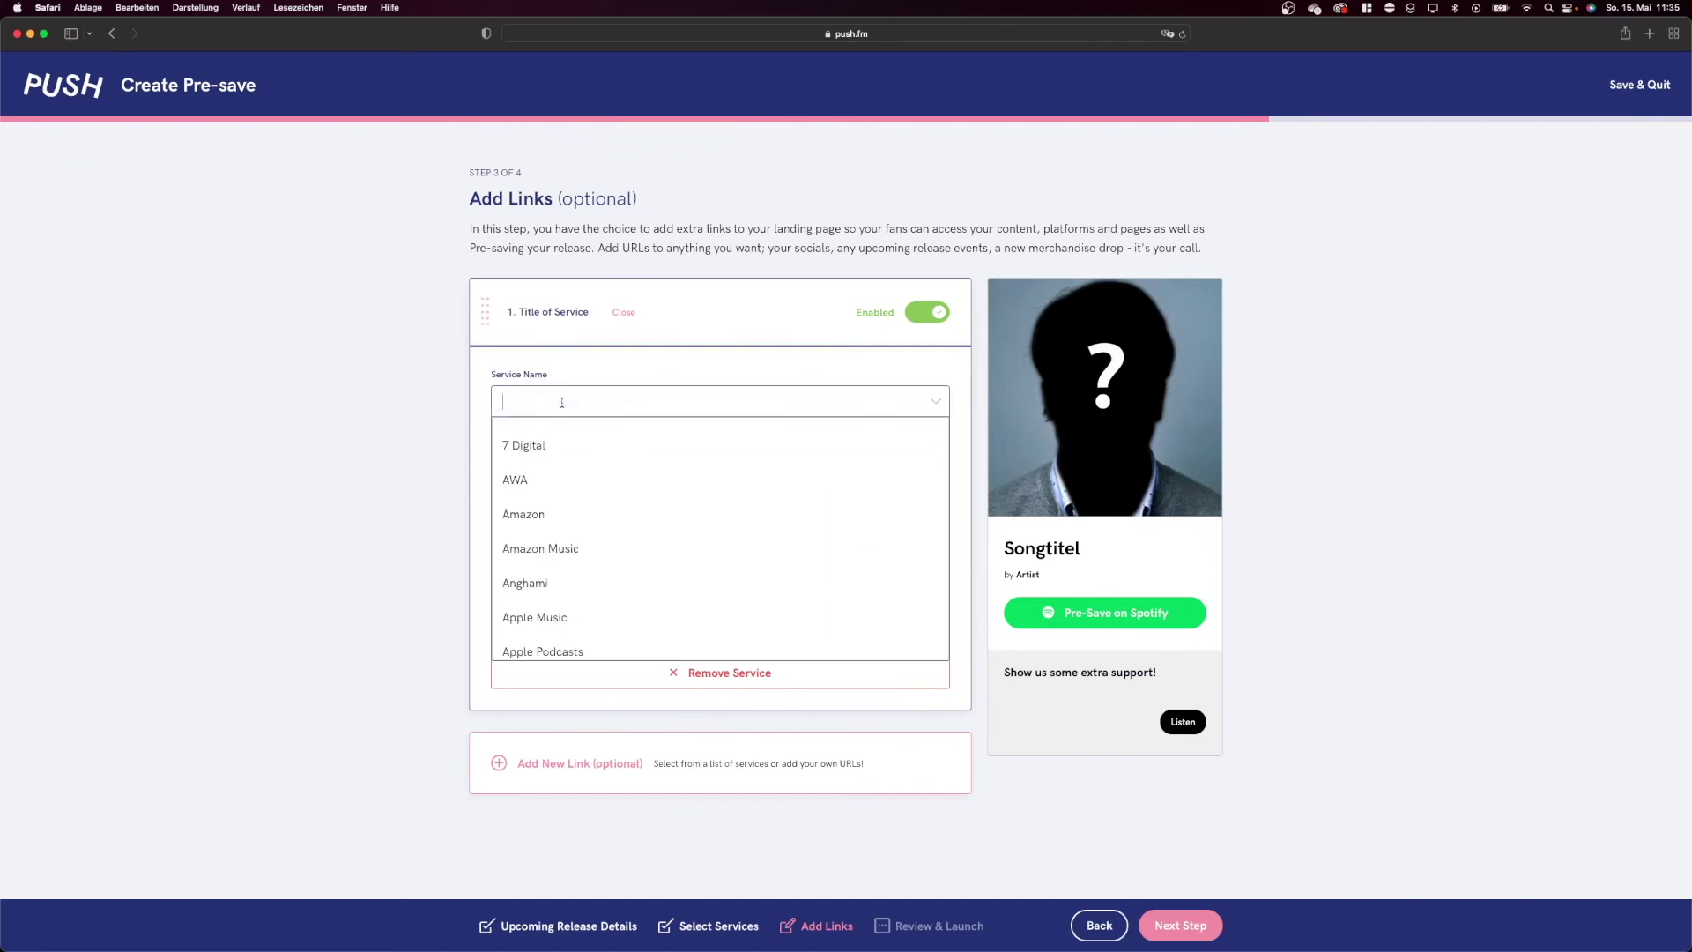
scroll(578, 482, down, 5)
scroll(578, 482, down, 15)
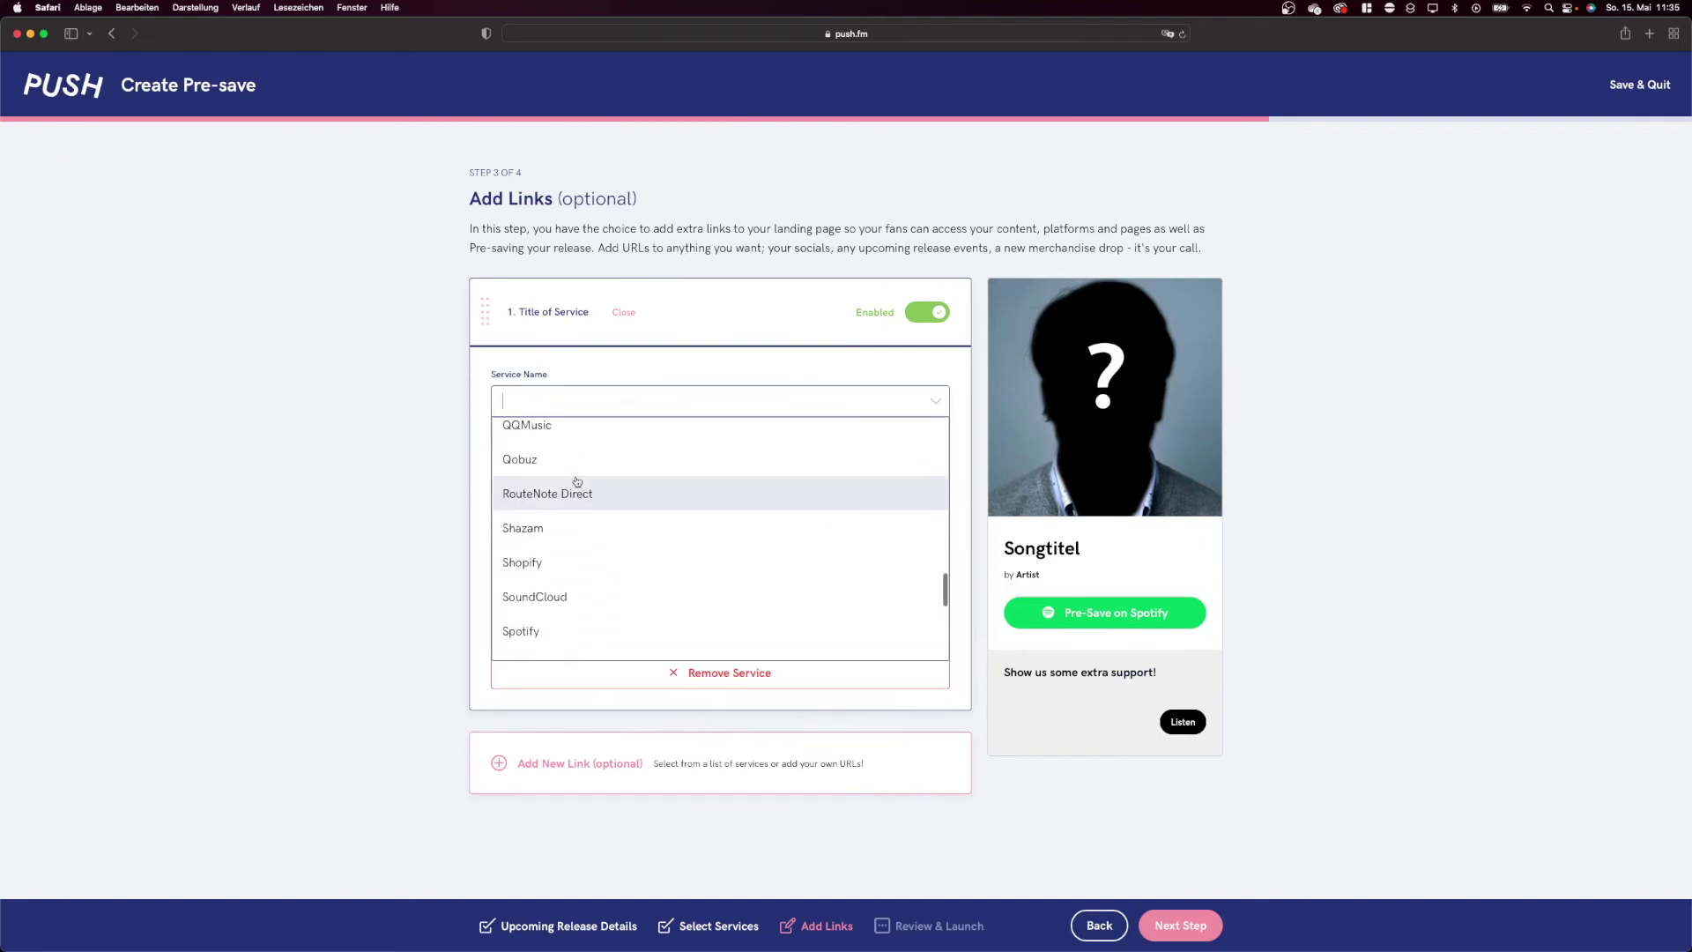
scroll(595, 550, up, 10)
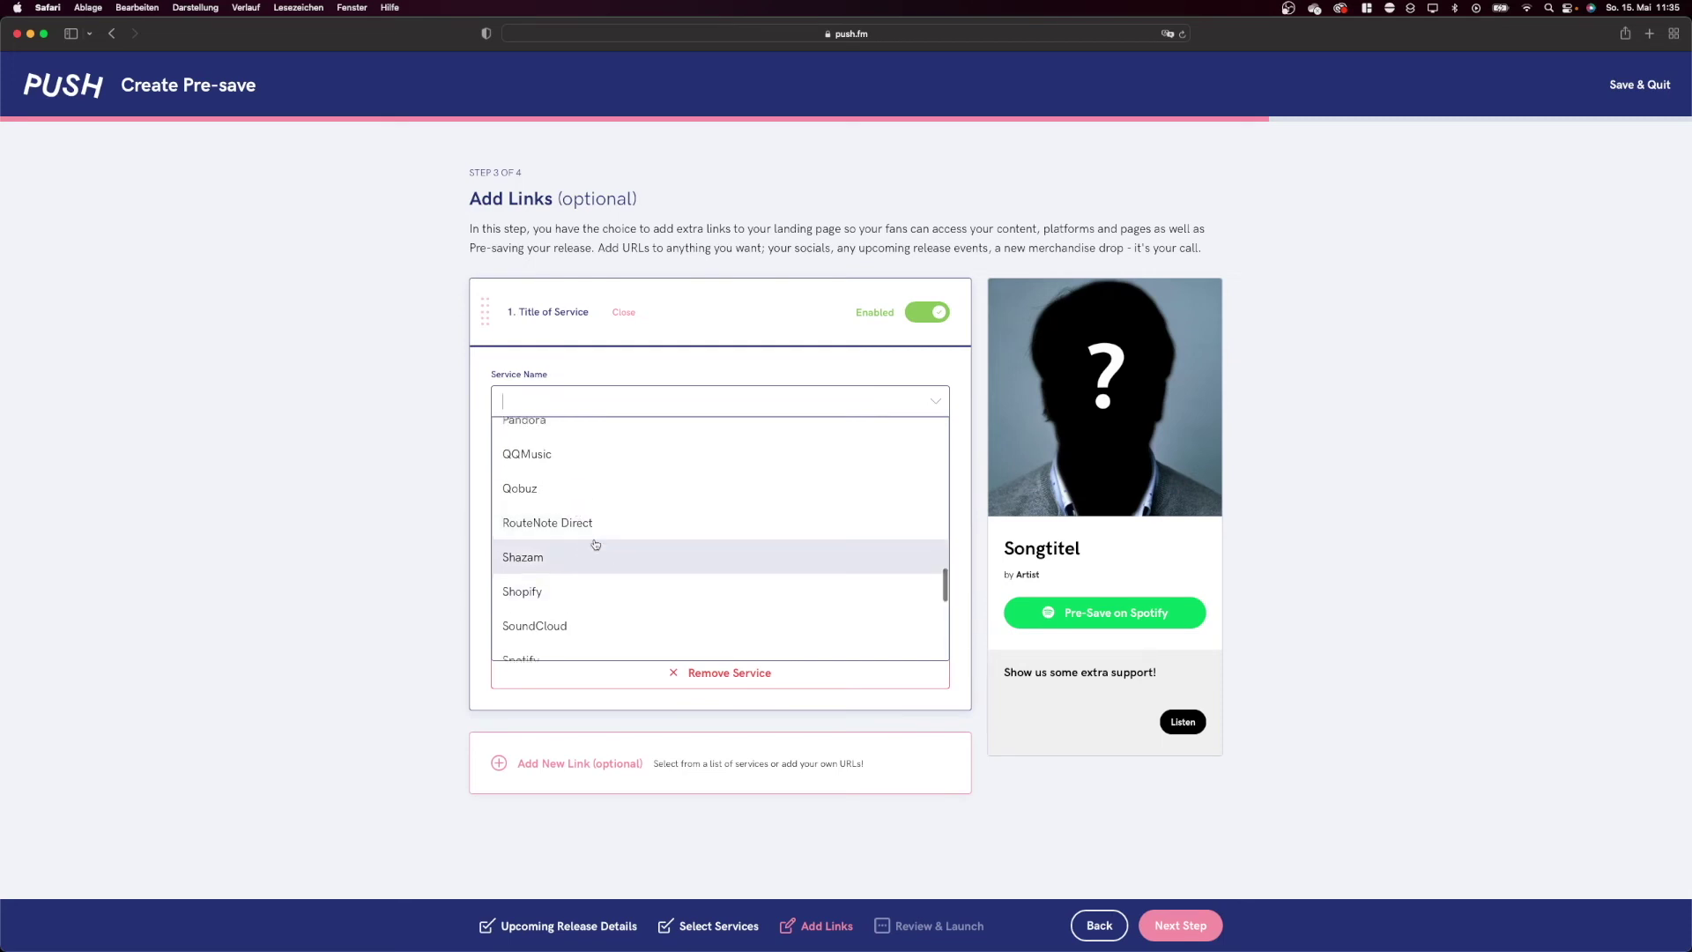
scroll(594, 545, up, 5)
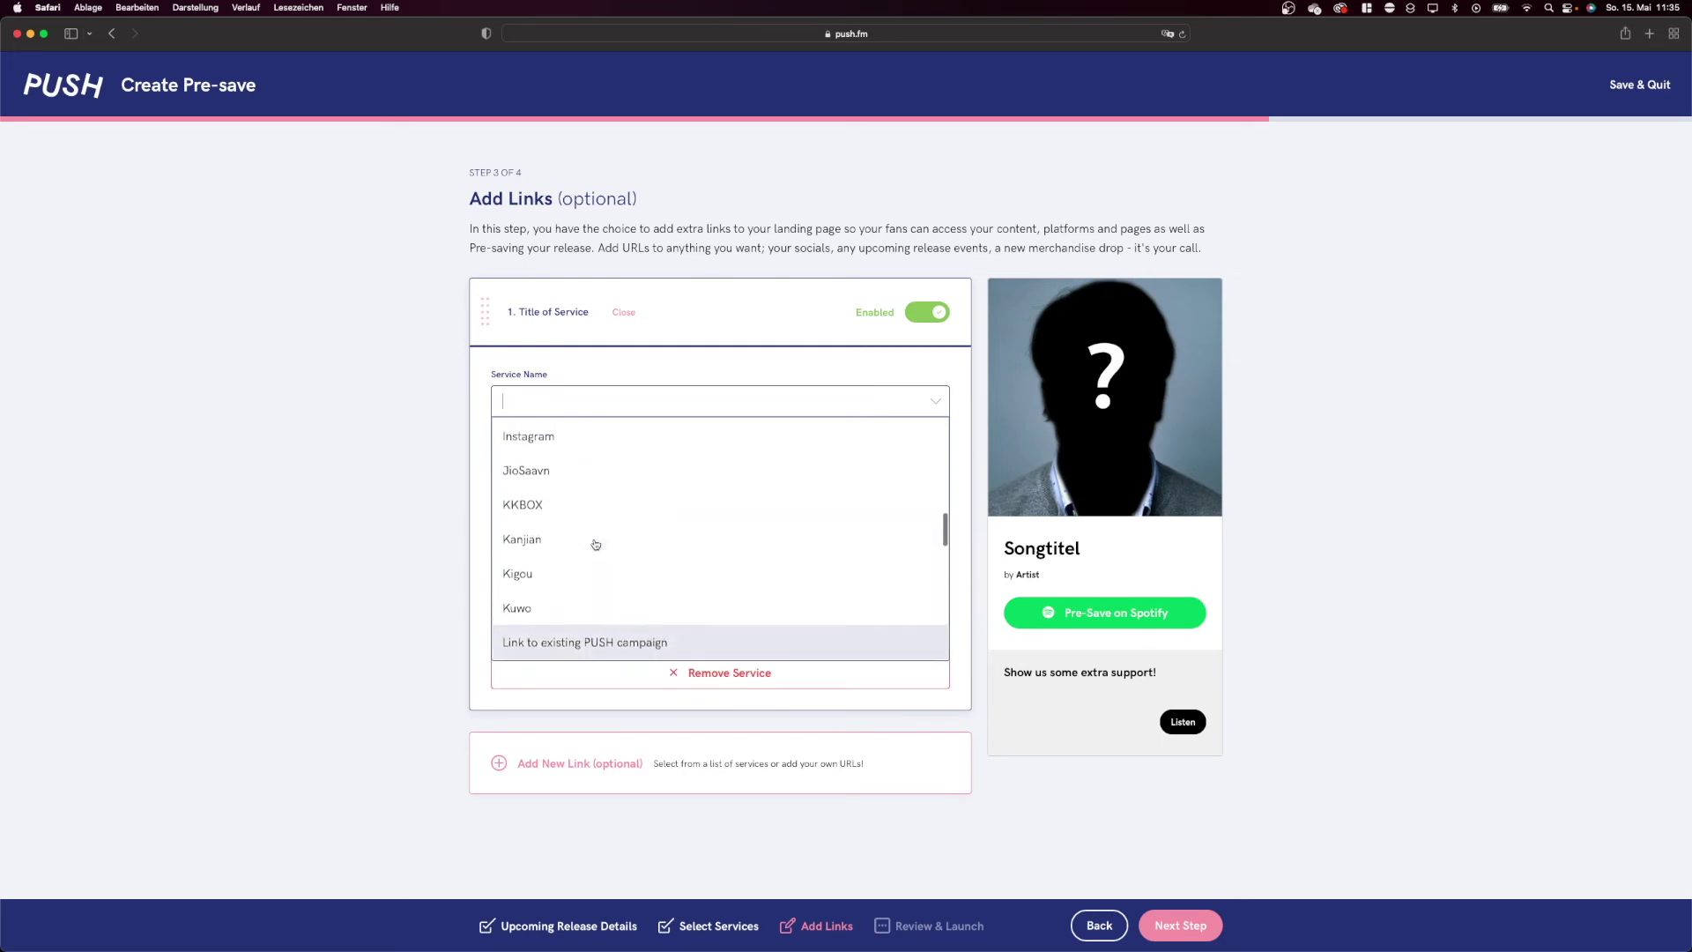
click(582, 532)
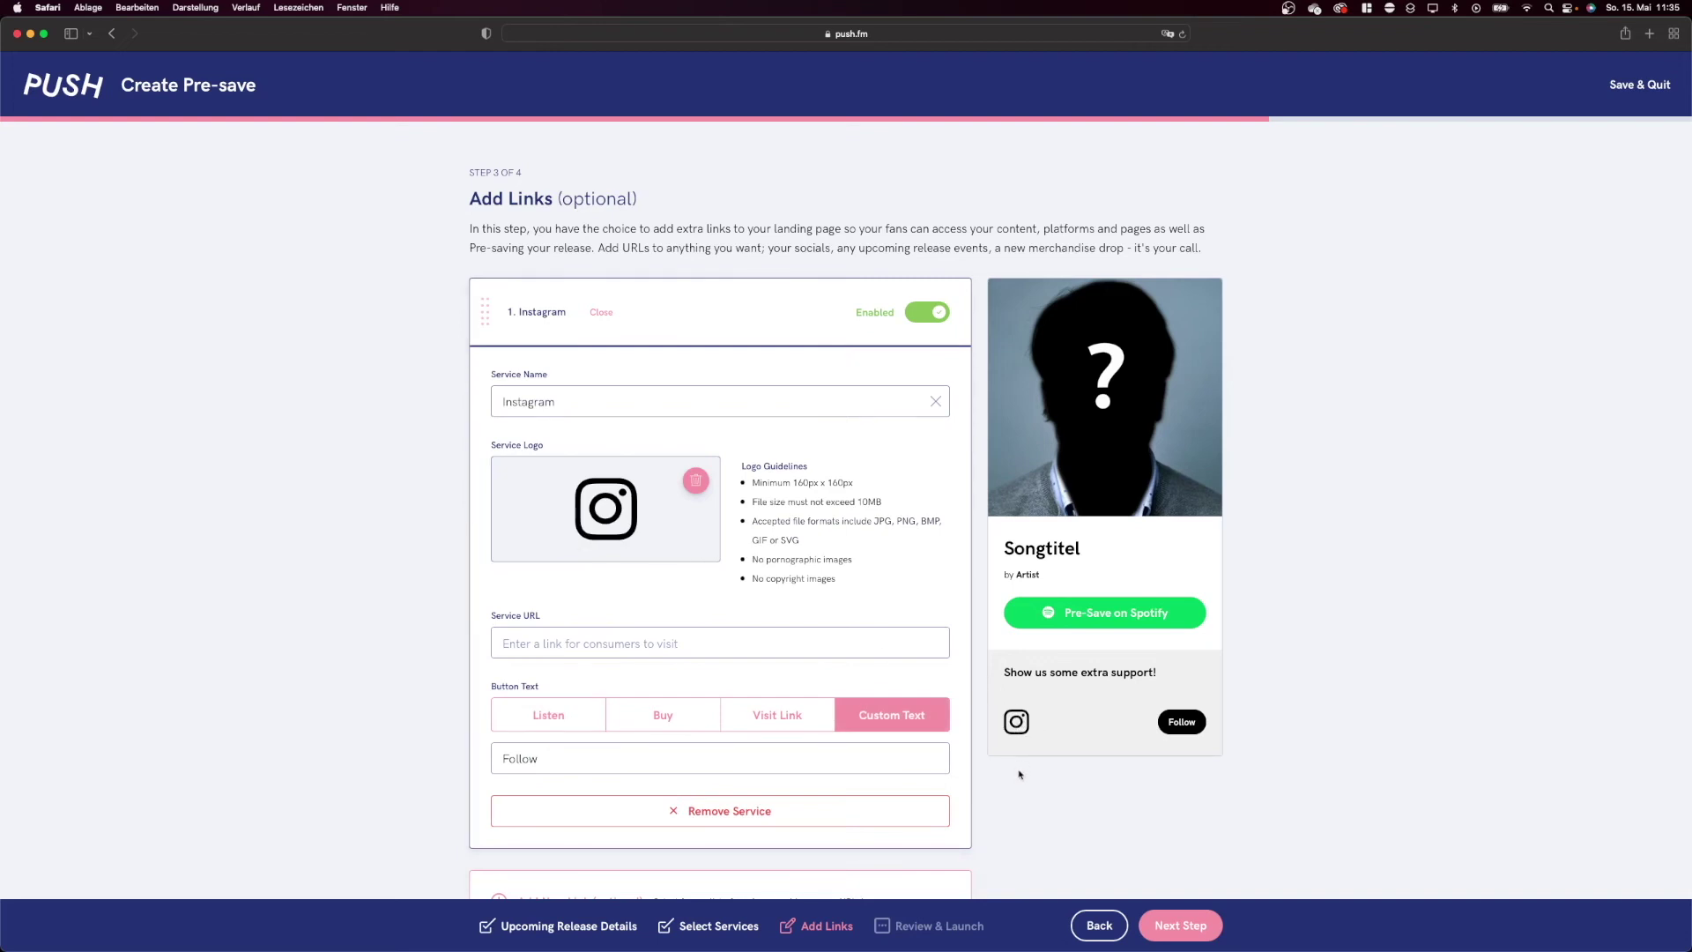
click(928, 315)
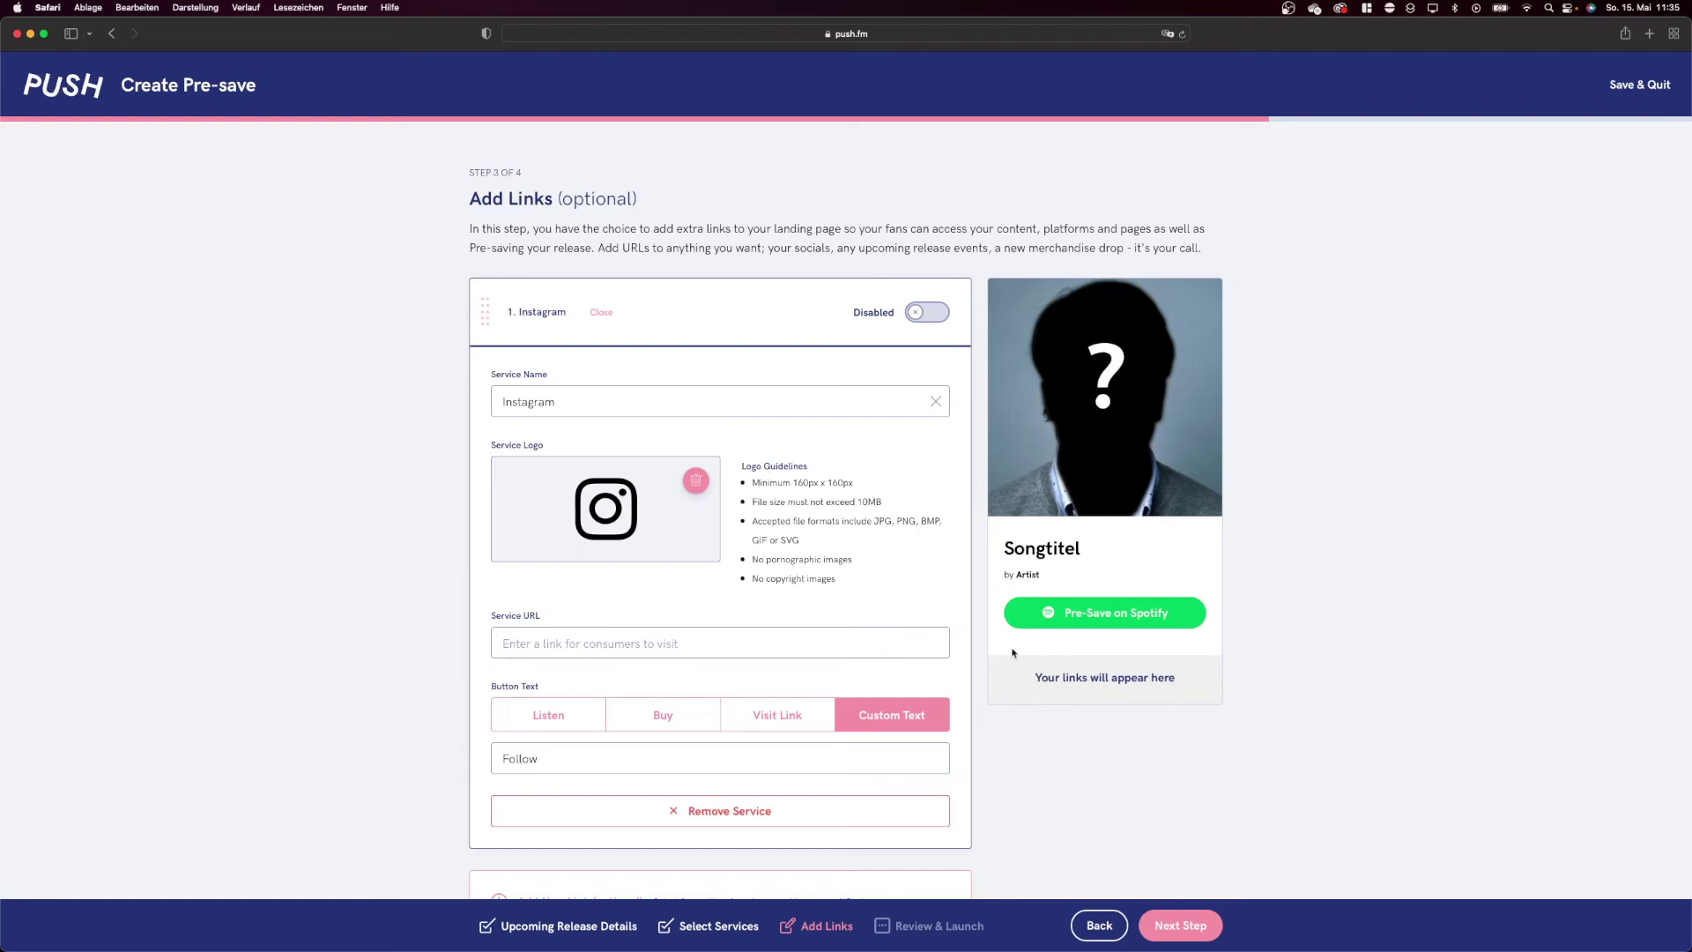
click(850, 812)
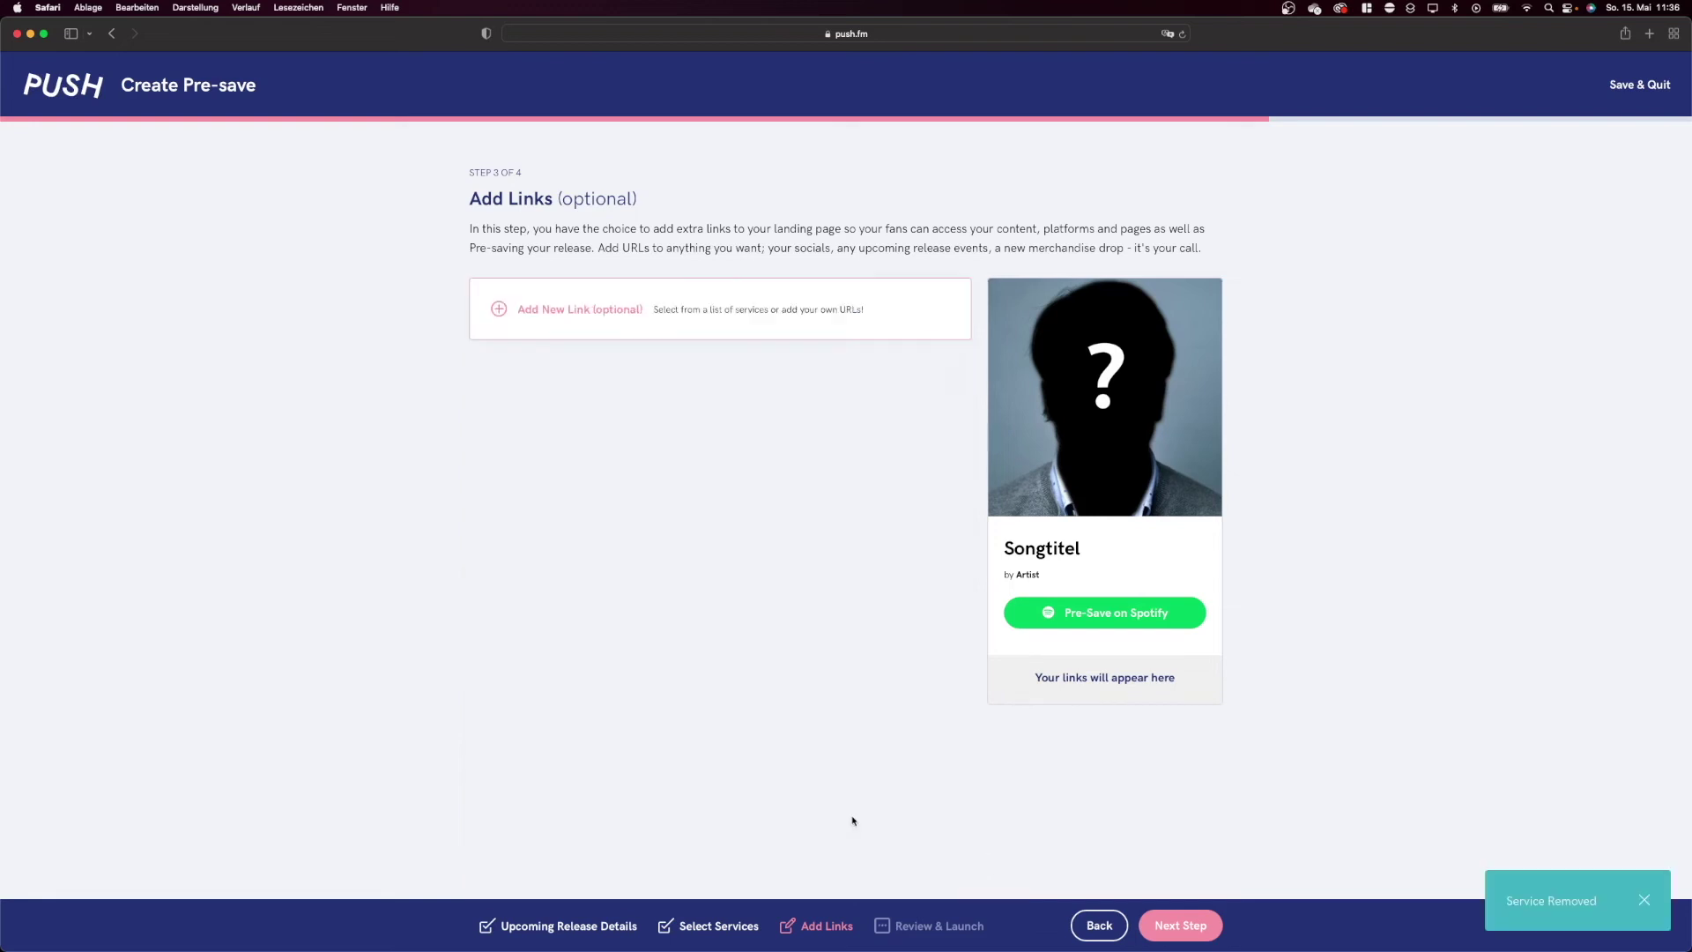
- Skip the extra links, name the campaign "PreSave Test" and launch it
click(1179, 940)
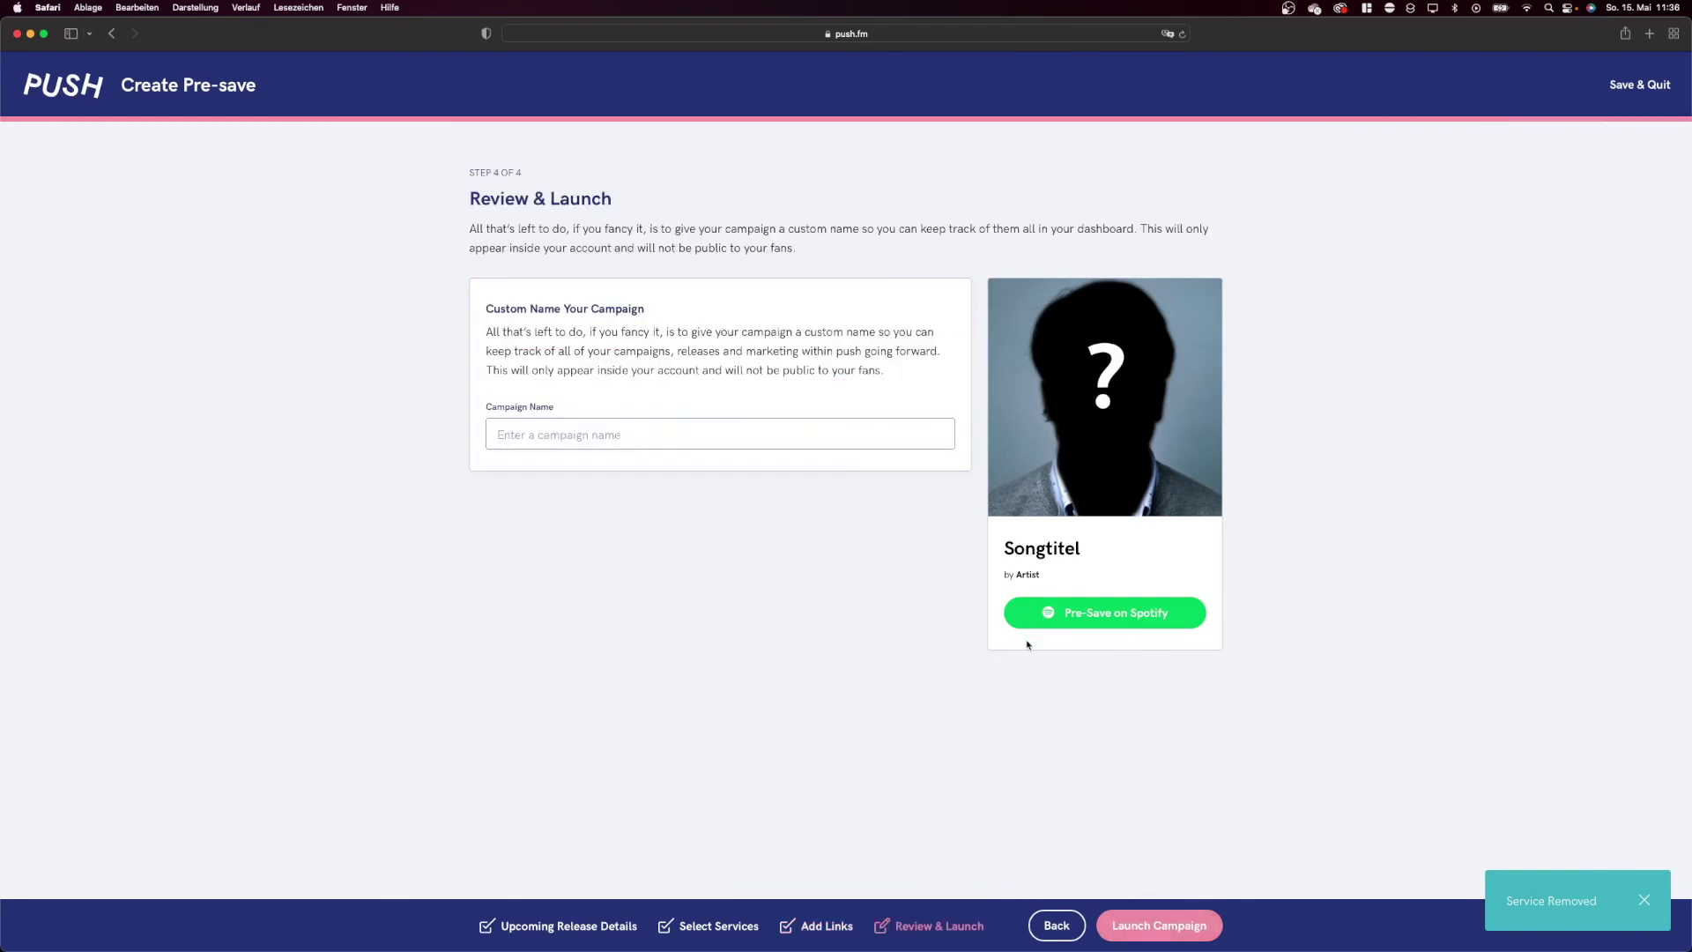
click(741, 441)
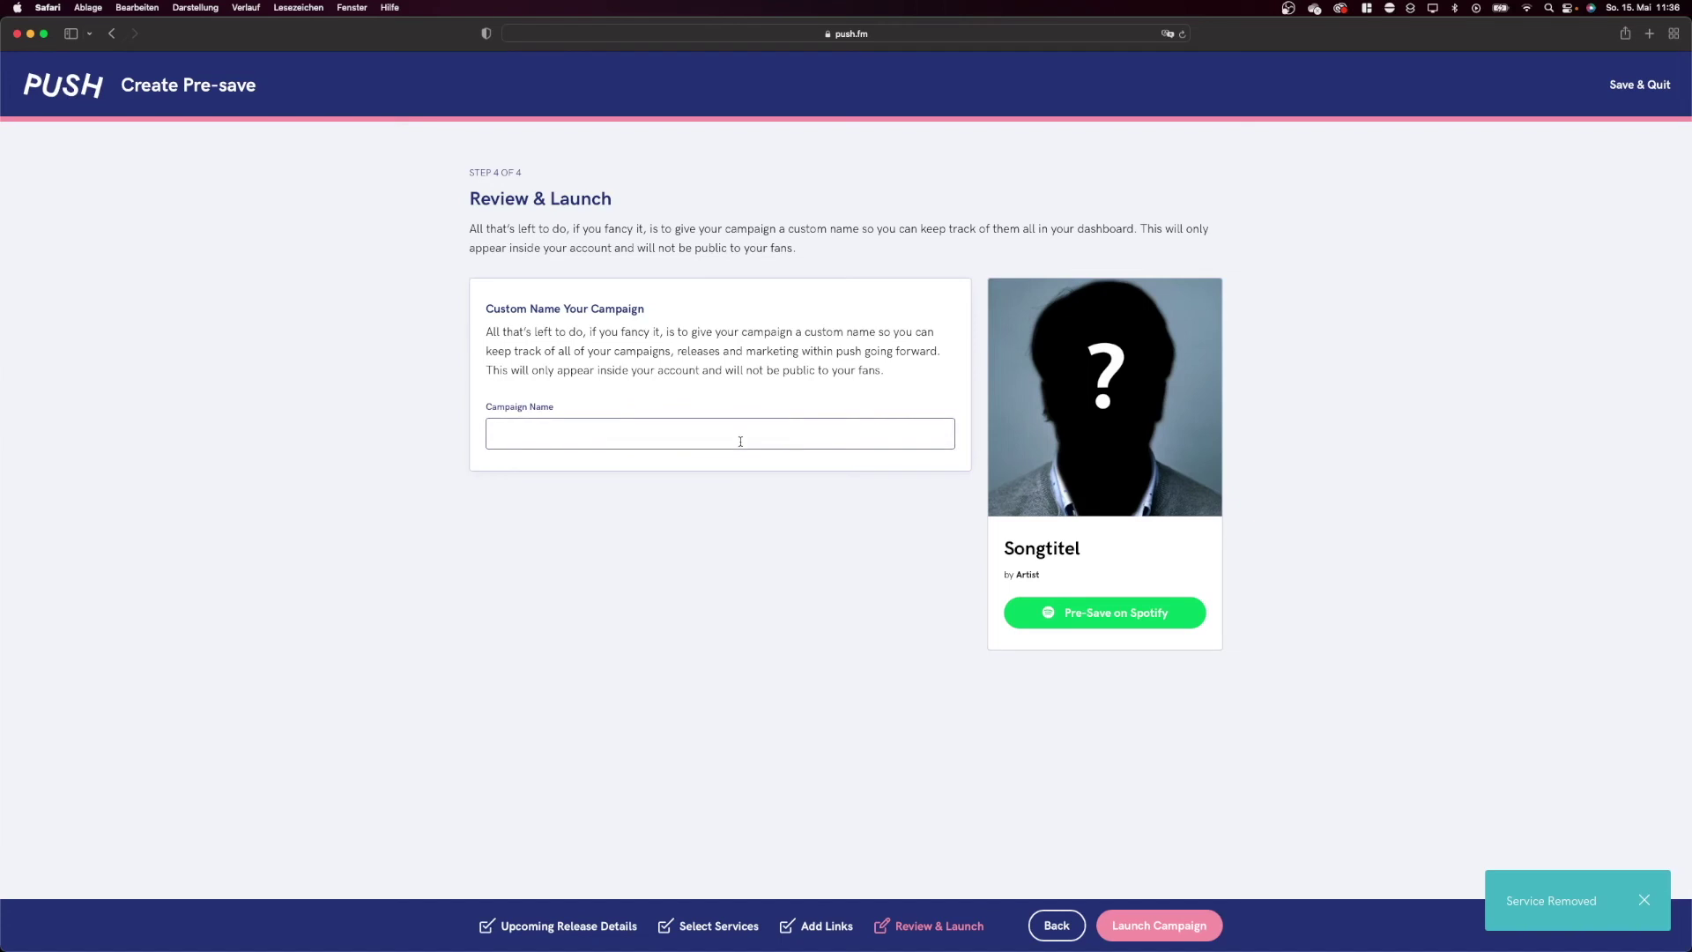
text(PreSave Test)
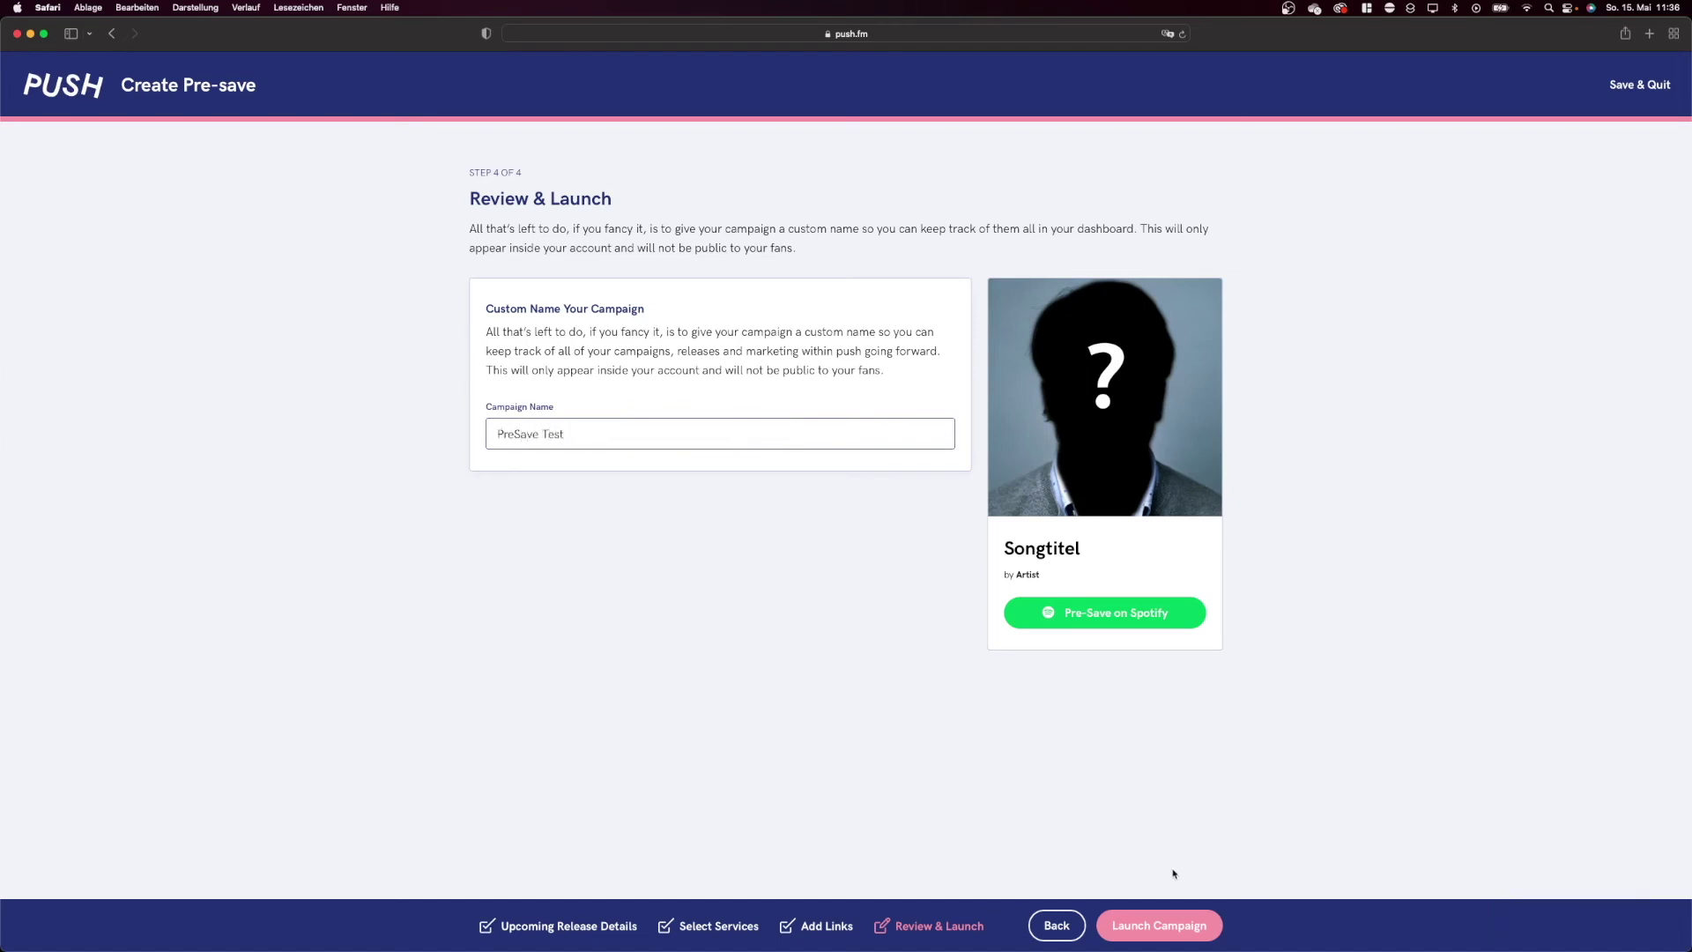
click(1169, 928)
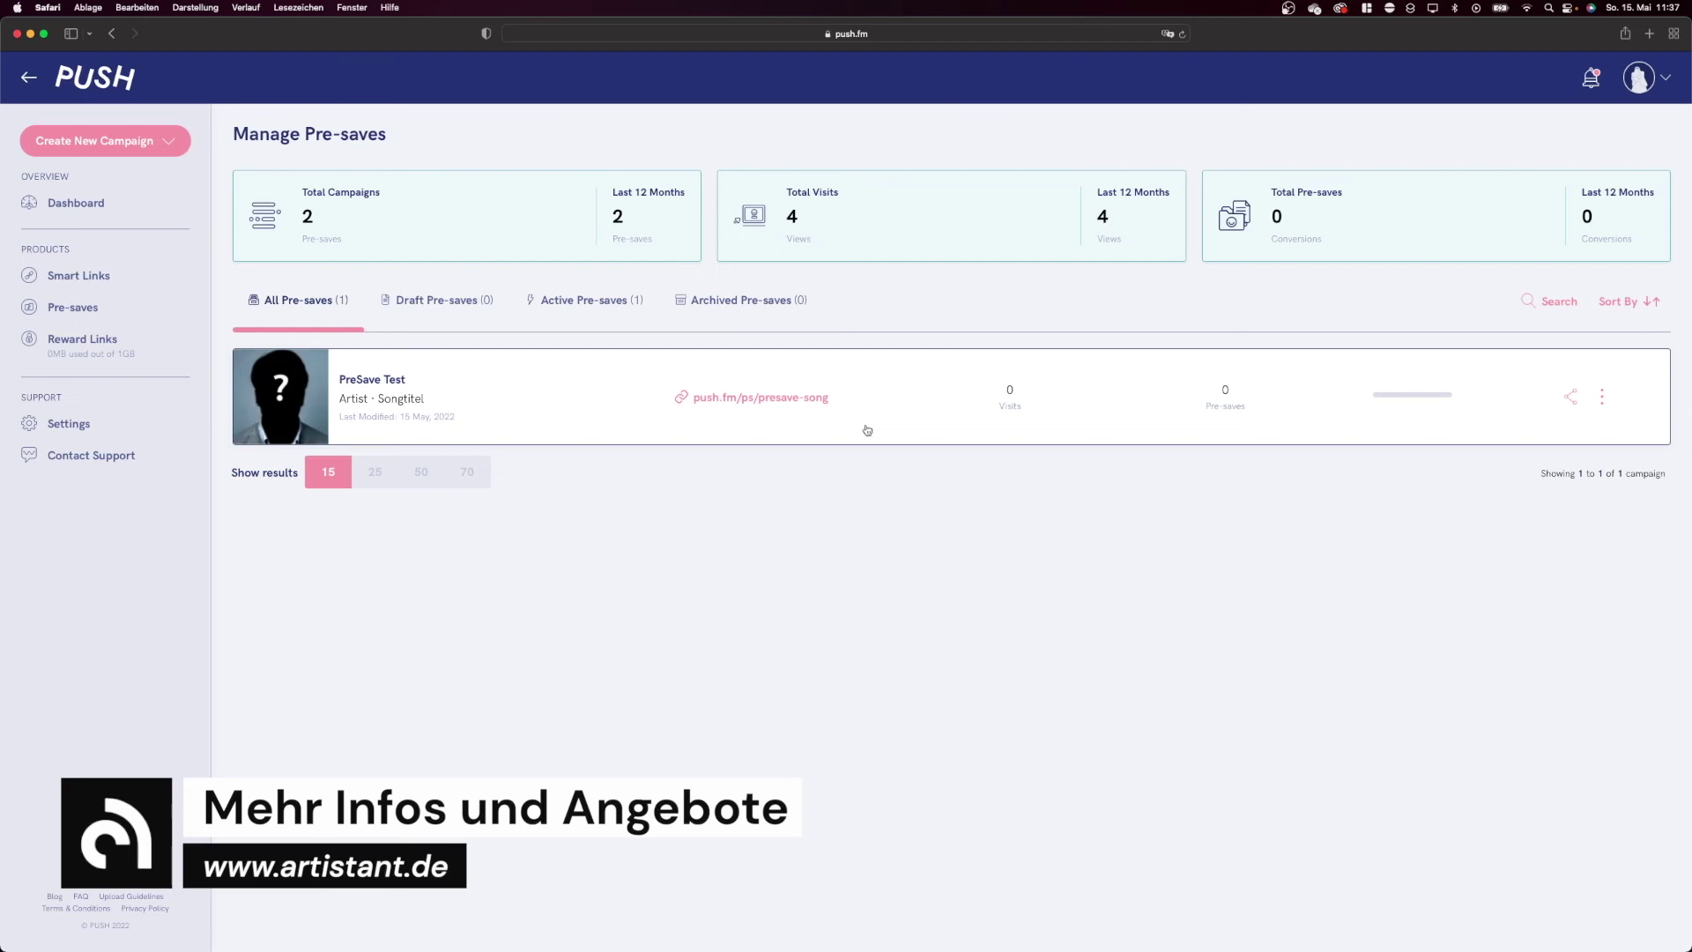
- View the public landing page at push.fm/ps/presave-song and return to the pre-save overview
click(797, 401)
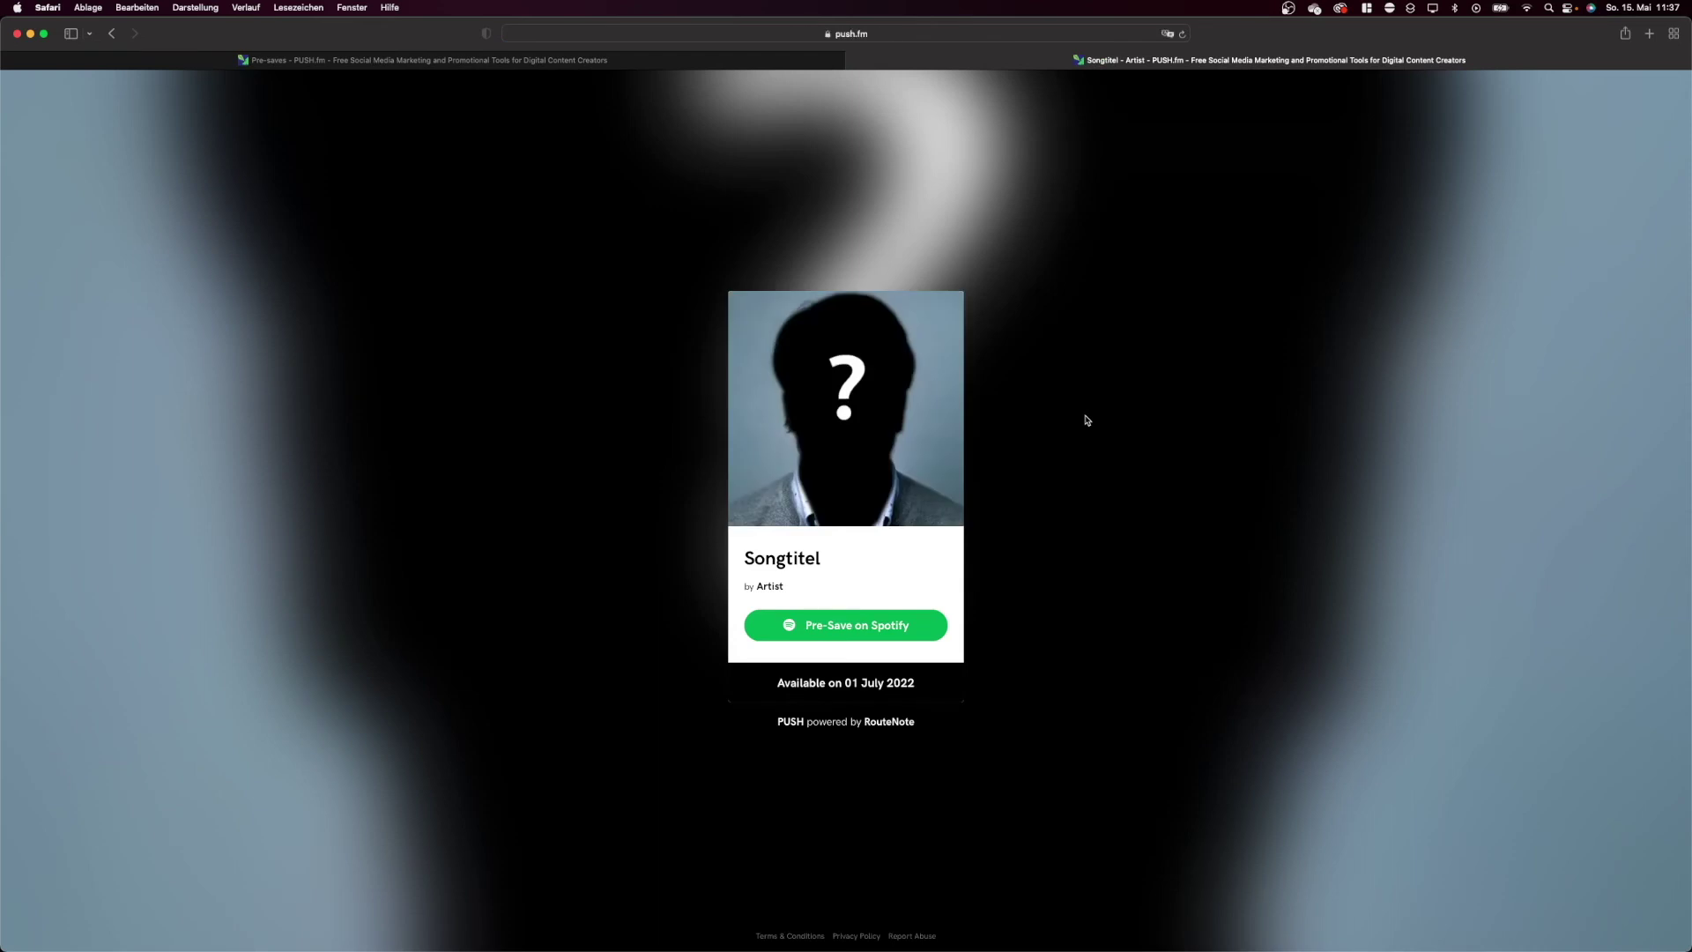
key(ctrl+shift+Tab)
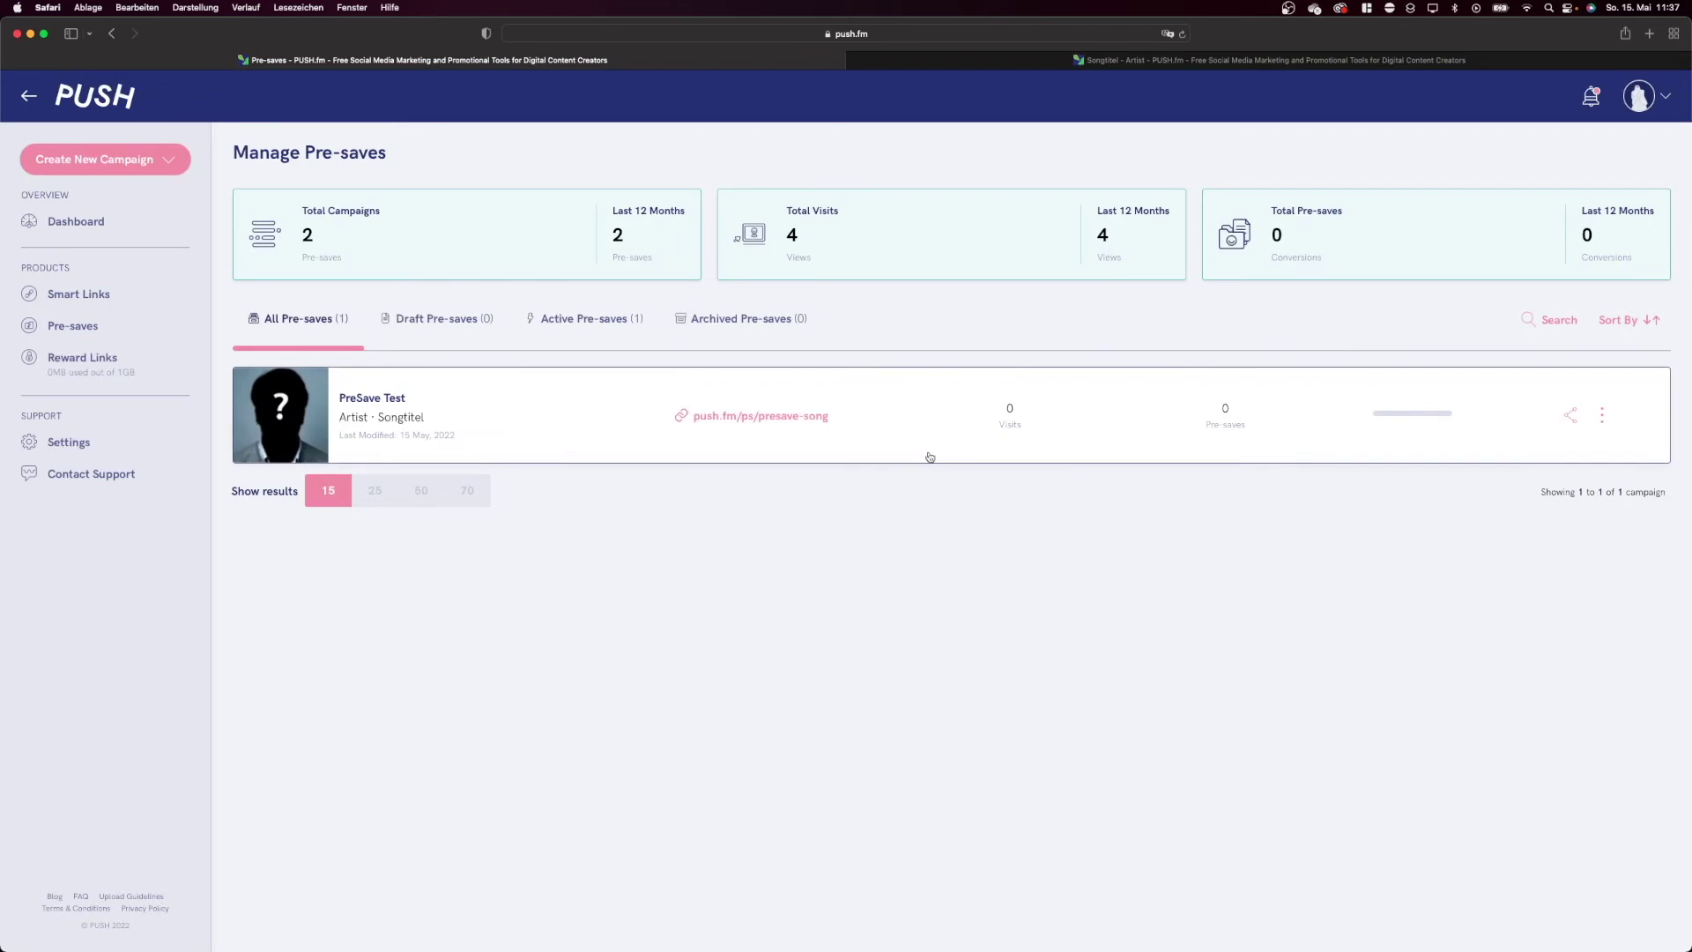